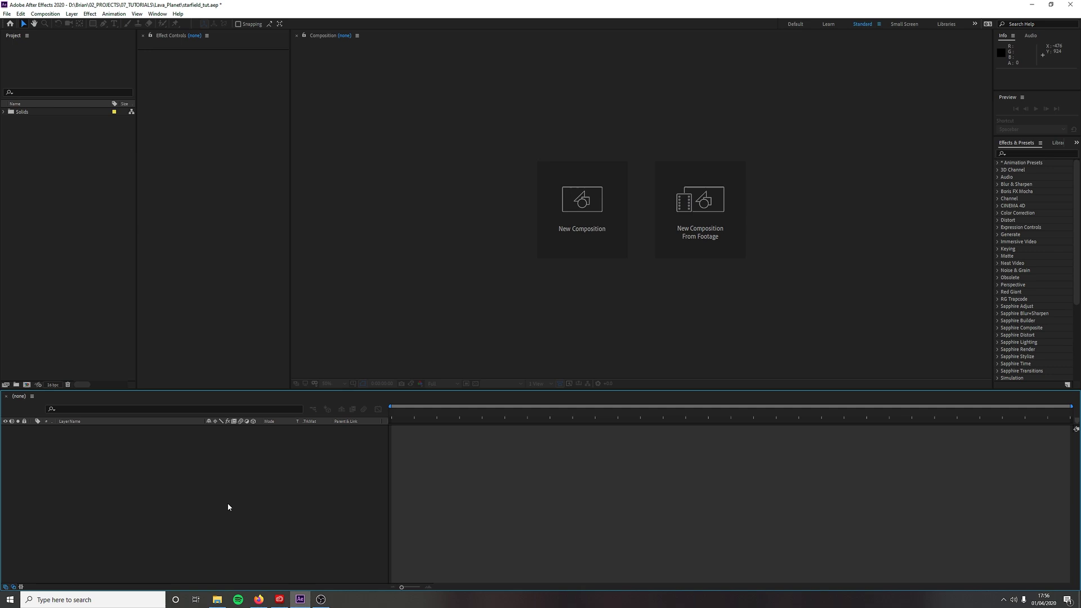
- Create a composition named Starfield_base_4K with the UHD 4K 25 preset (3840×2160)
key(ctrl+n)
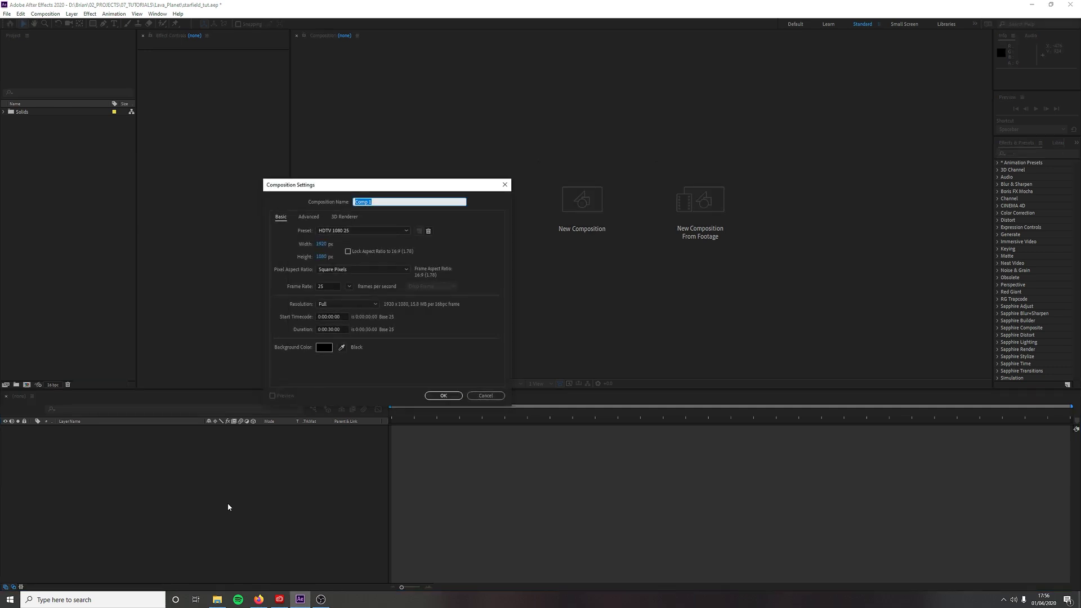
text(Starfield_base_4K)
click(351, 229)
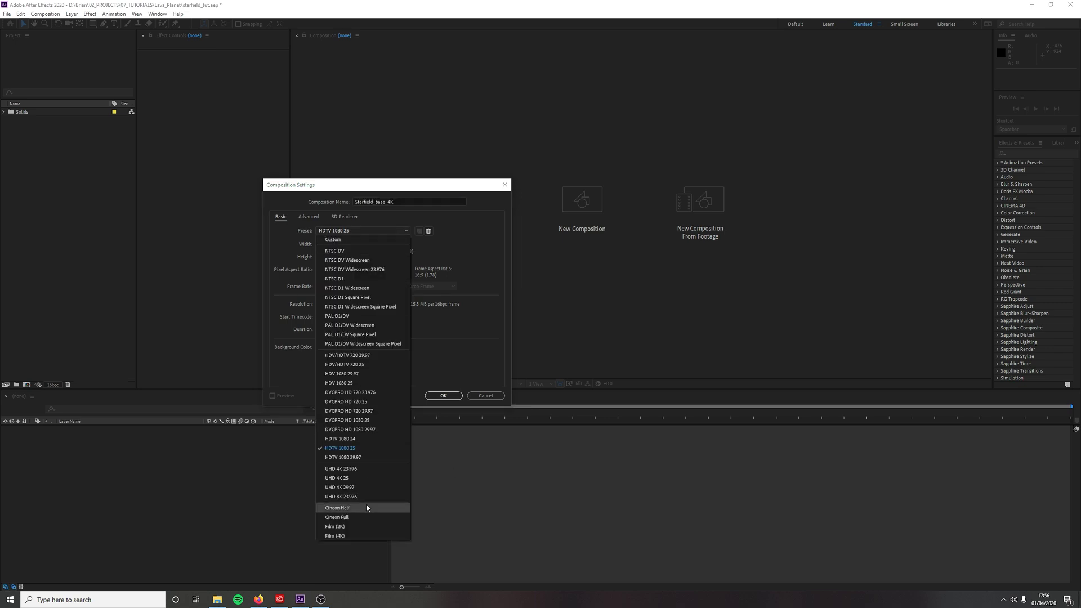
click(355, 481)
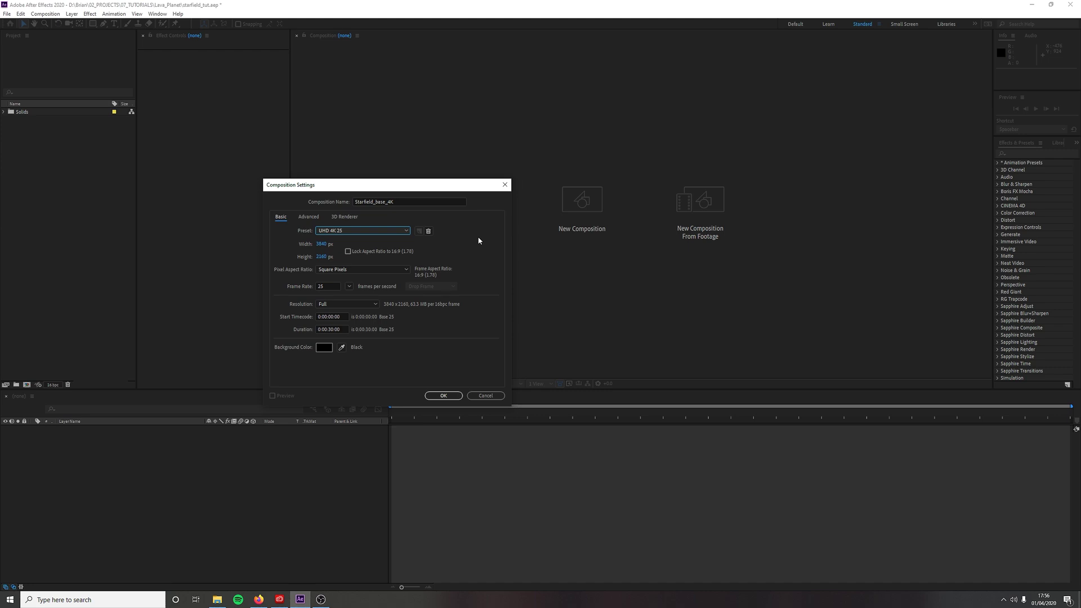
click(444, 395)
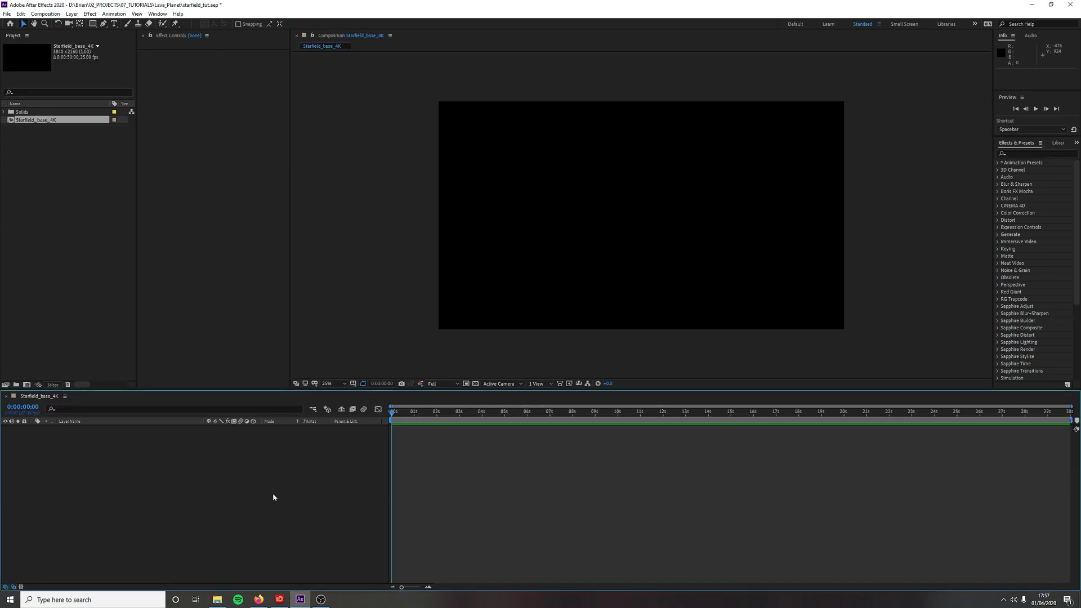
- Add a new solid layer named Layer_1
key(ctrl+k)
key(Escape)
key(ctrl+y)
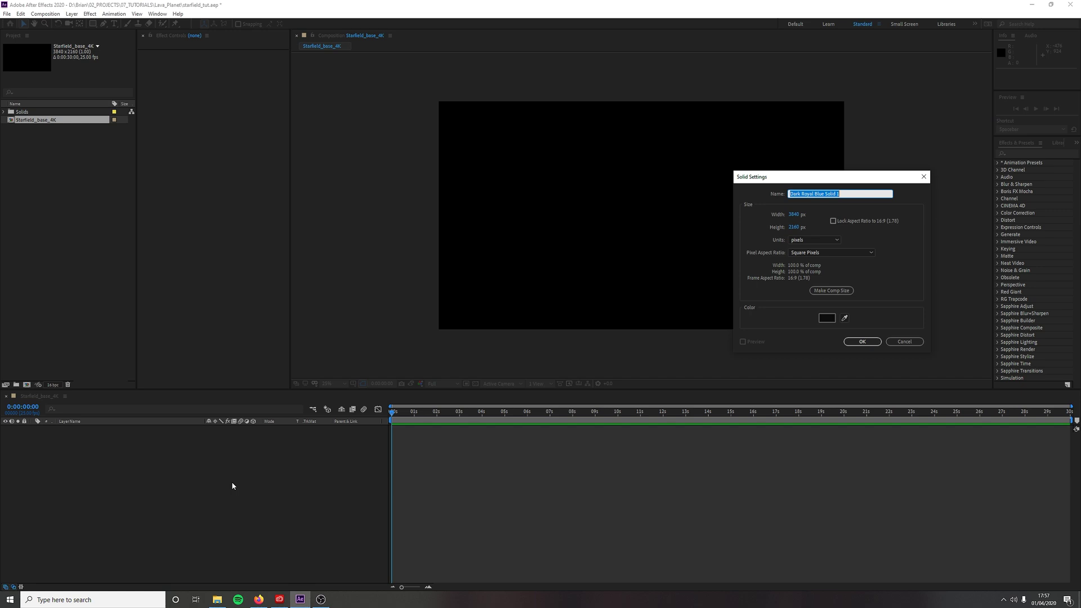
text(Layer_1)
key(Return)
- Apply Fractal Noise to Layer_1 with Fractal Type Strings and Noise Type Spline
click(1034, 154)
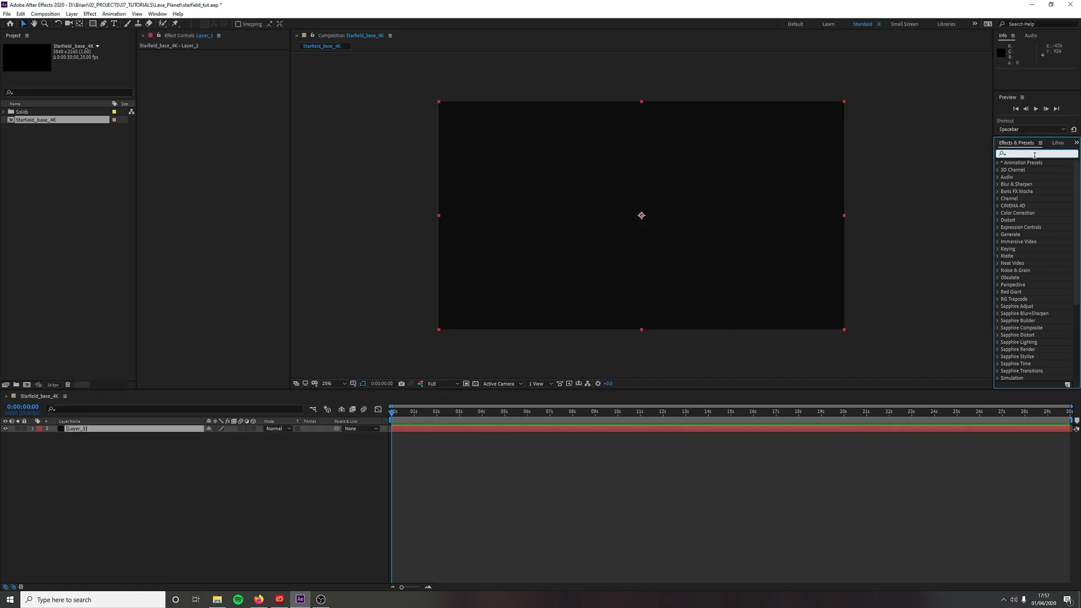
text(fract)
double_click(1038, 227)
click(231, 60)
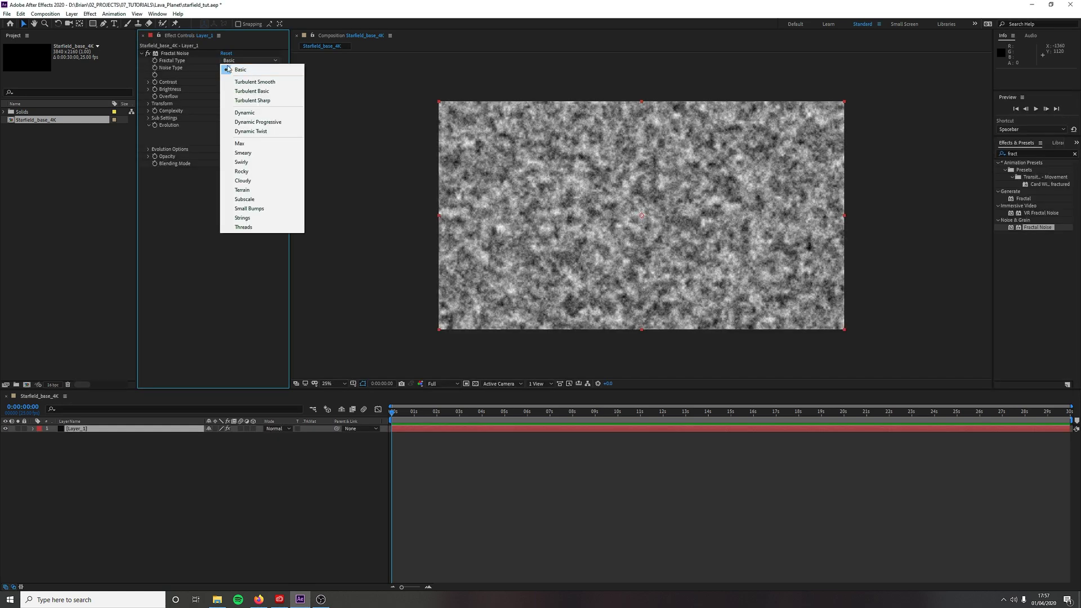
click(243, 217)
click(249, 68)
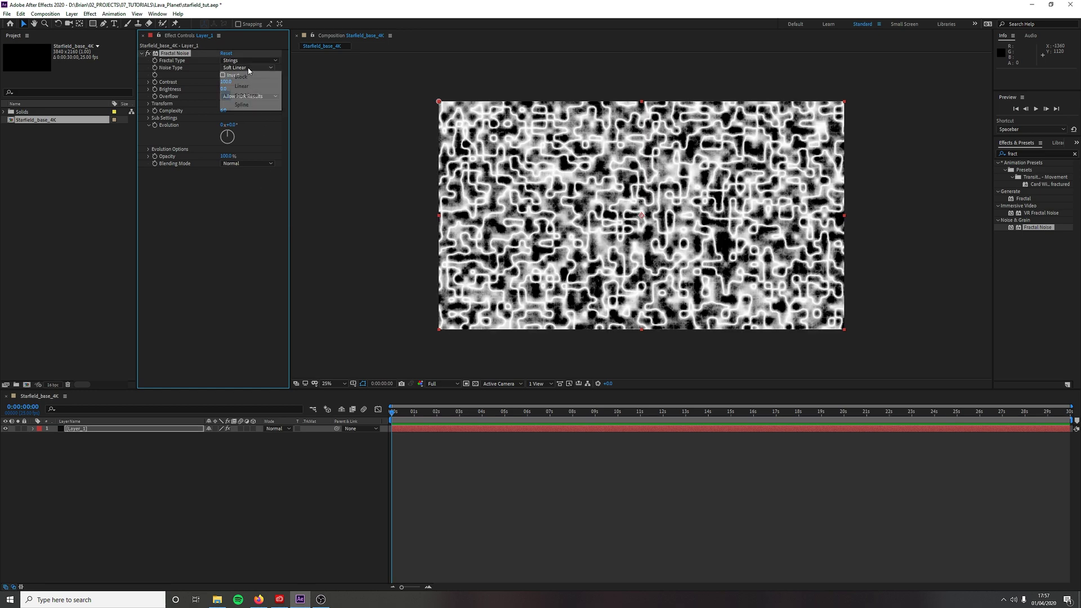
click(237, 106)
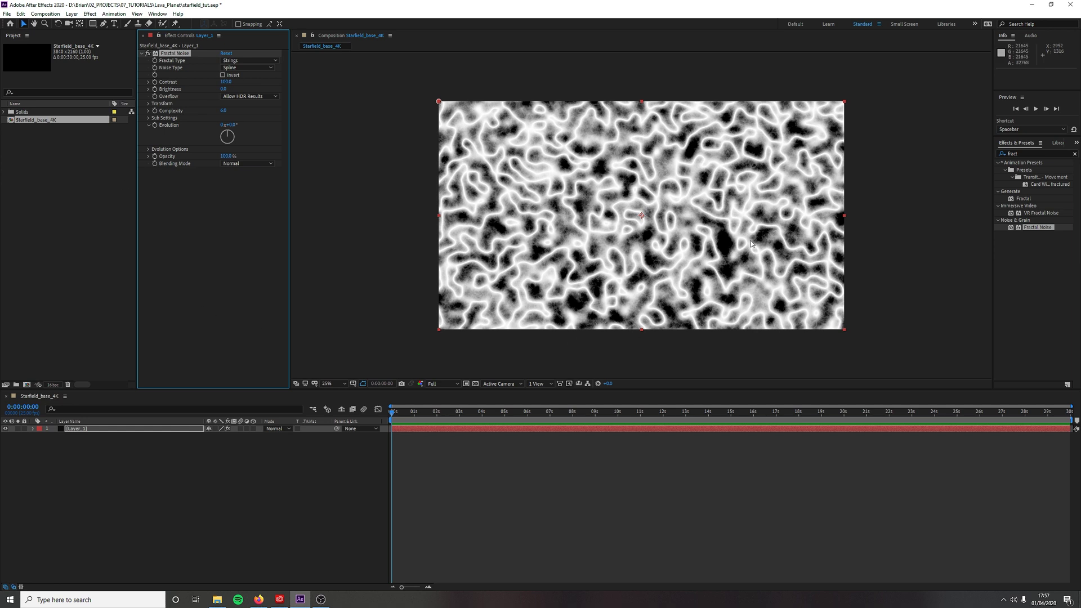
click(201, 254)
- Set the Fractal Noise Transform Scale to 5 and Sub Influence to 400
click(149, 103)
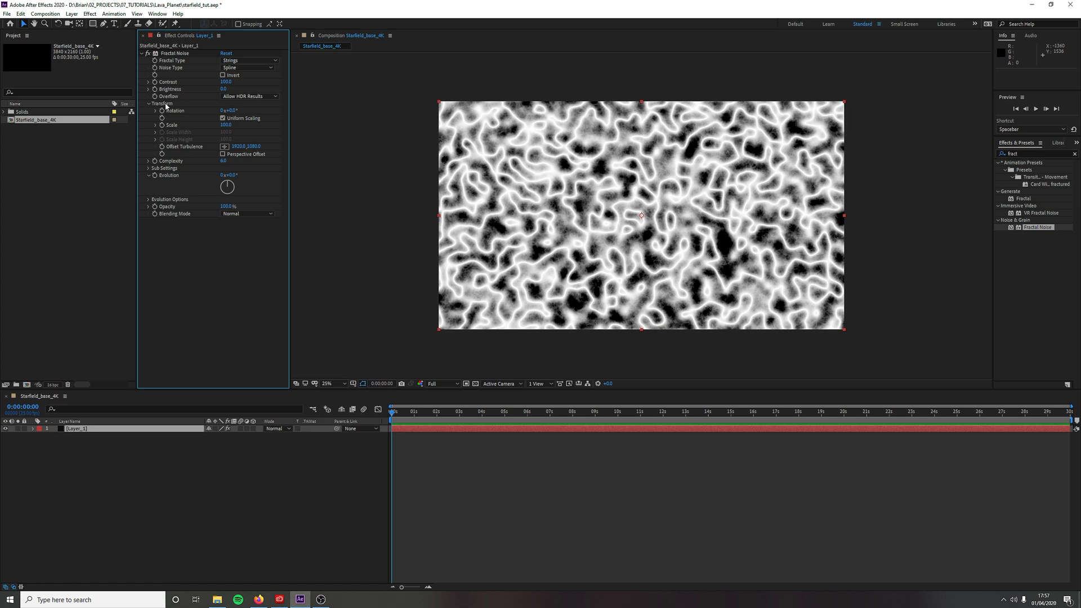
click(225, 125)
text(5)
key(Return)
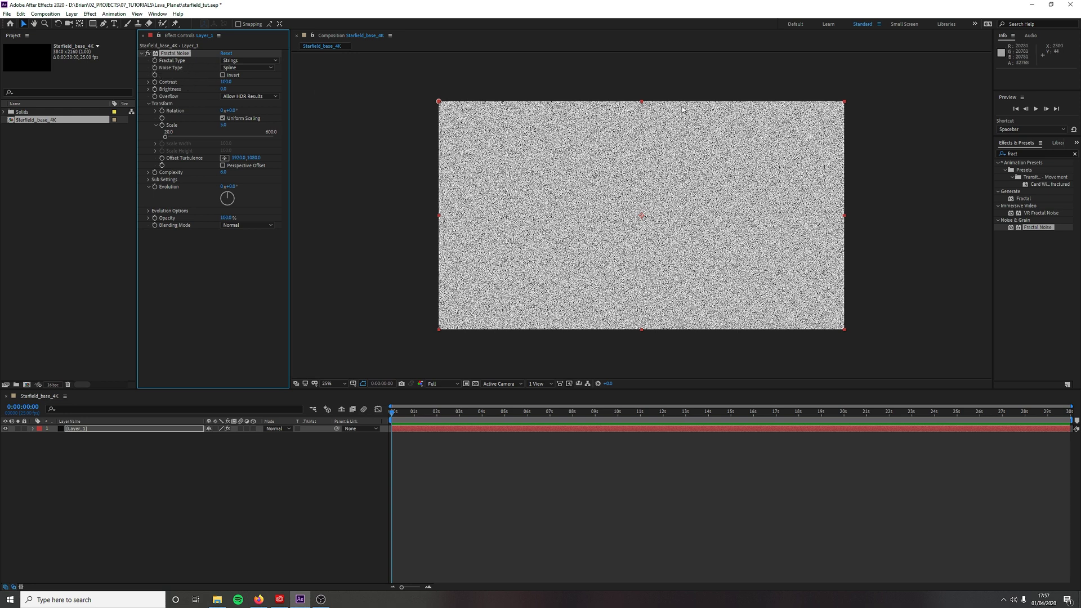
click(150, 179)
click(224, 186)
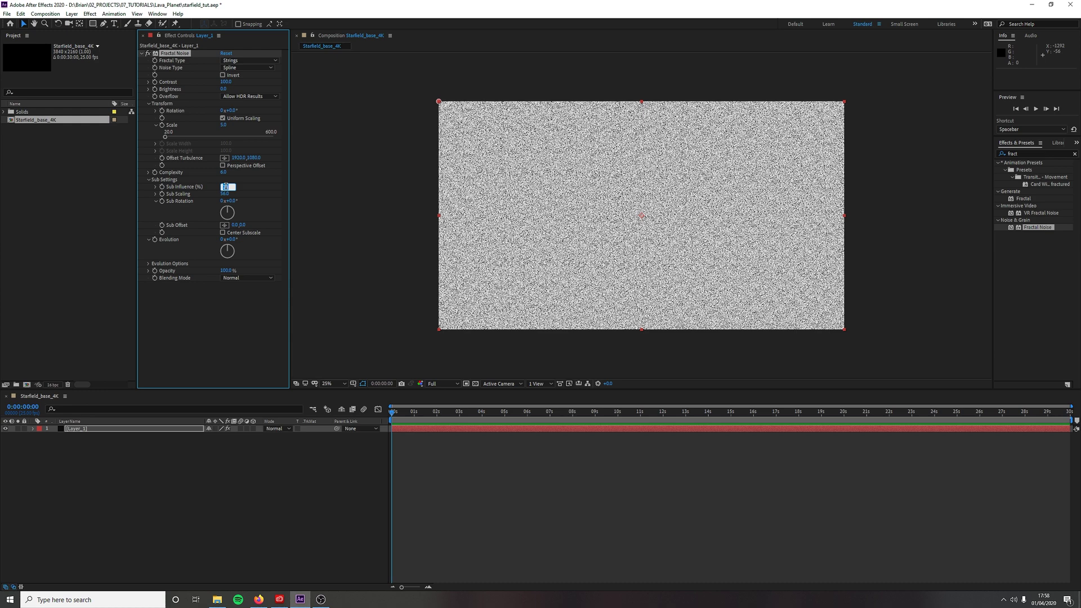
text(400)
key(Return)
- Turn on Perspective Offset for Layer_1's Fractal Noise
key(period)
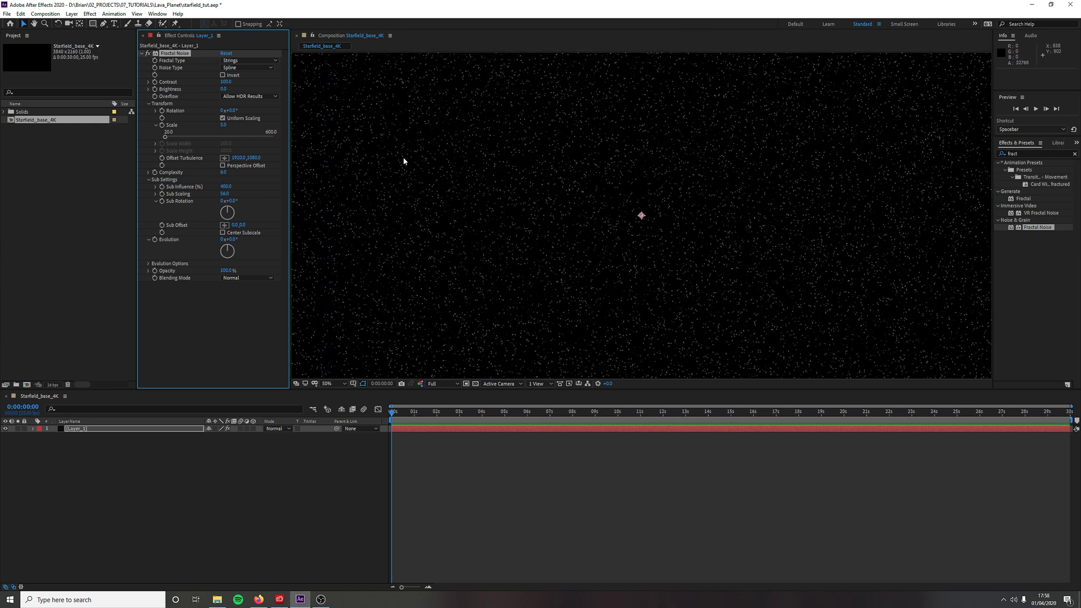
key(comma)
click(225, 478)
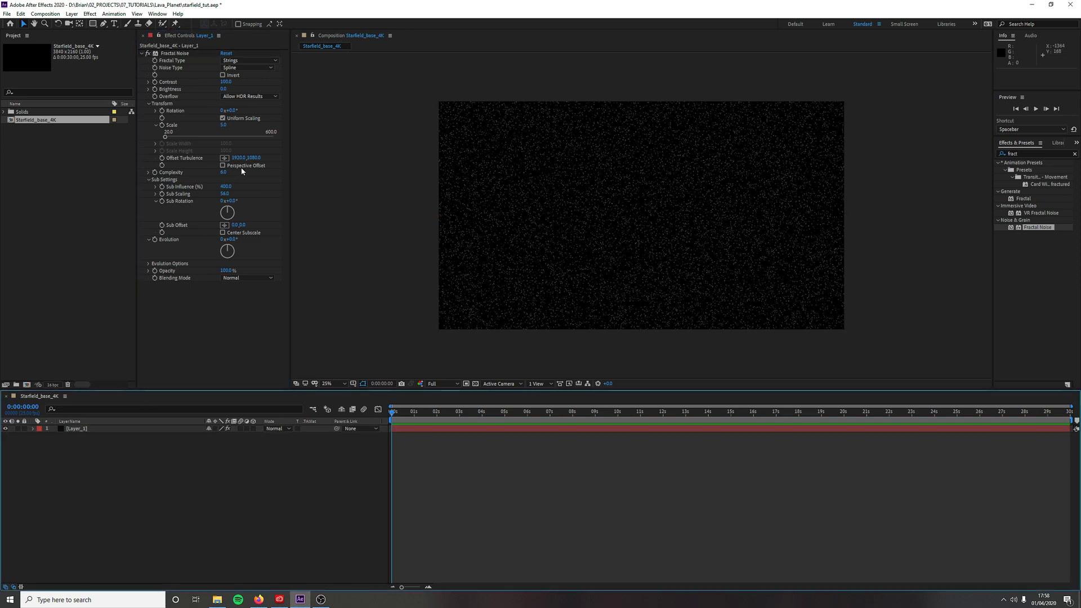
click(222, 166)
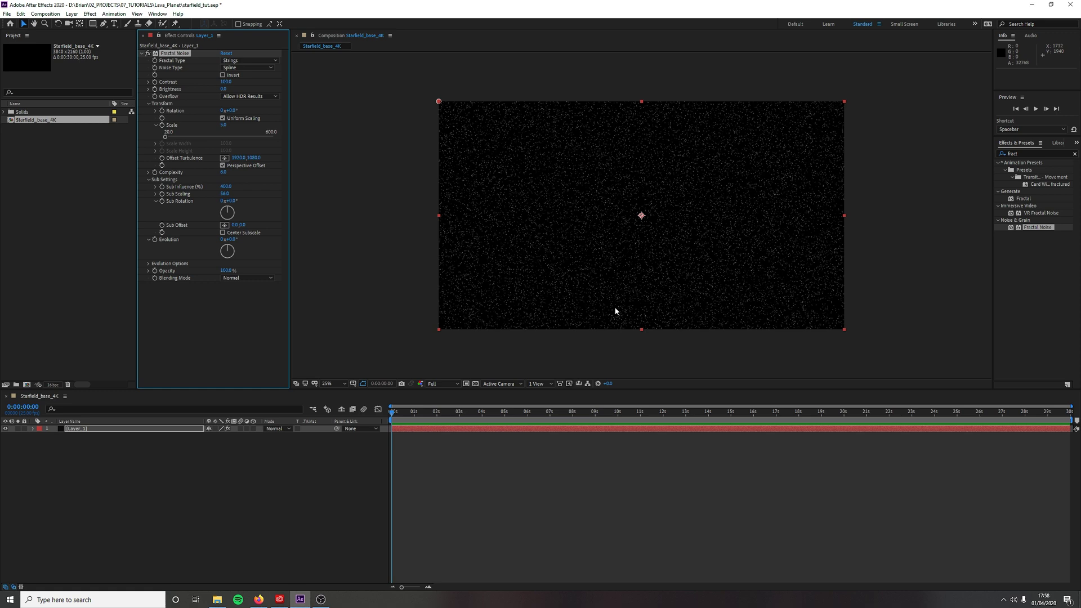
click(160, 429)
- Duplicate the starfield layer and rename the copy Layer_2
key(ctrl+d)
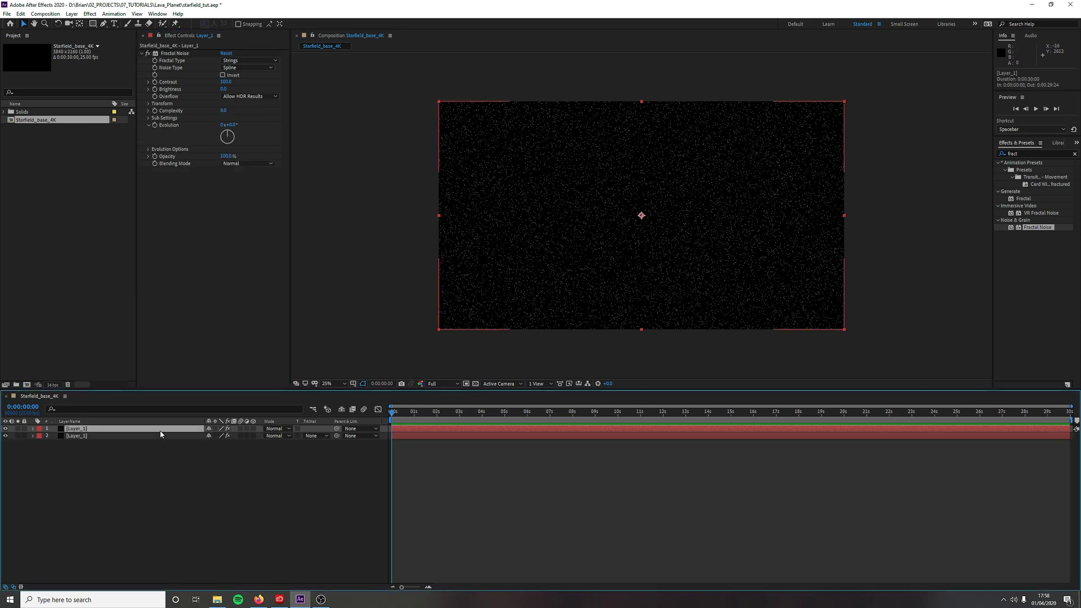
click(141, 437)
key(Return)
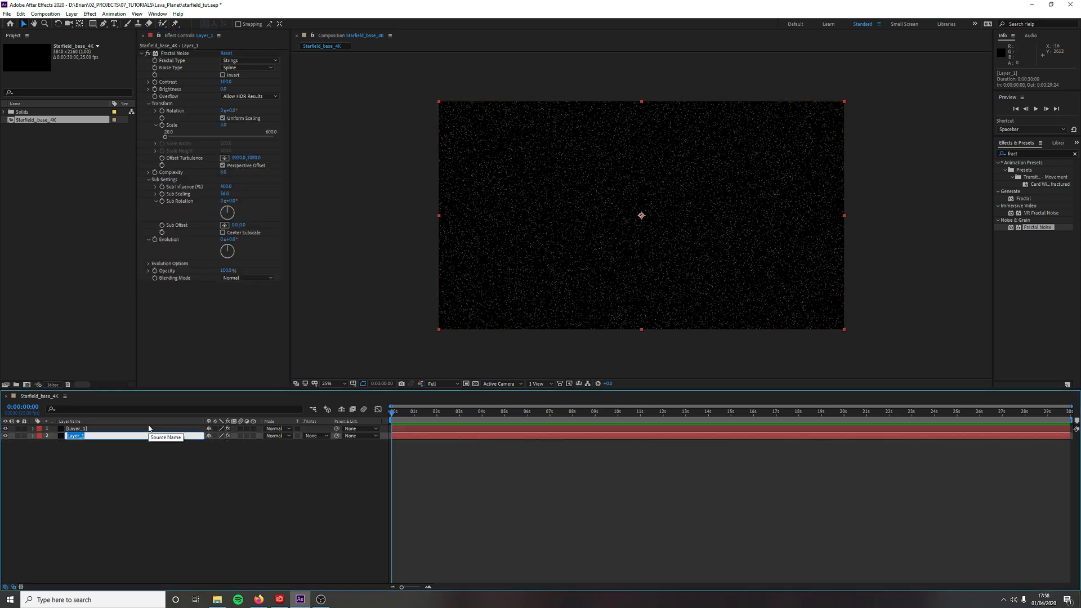
key(Right)
text(2)
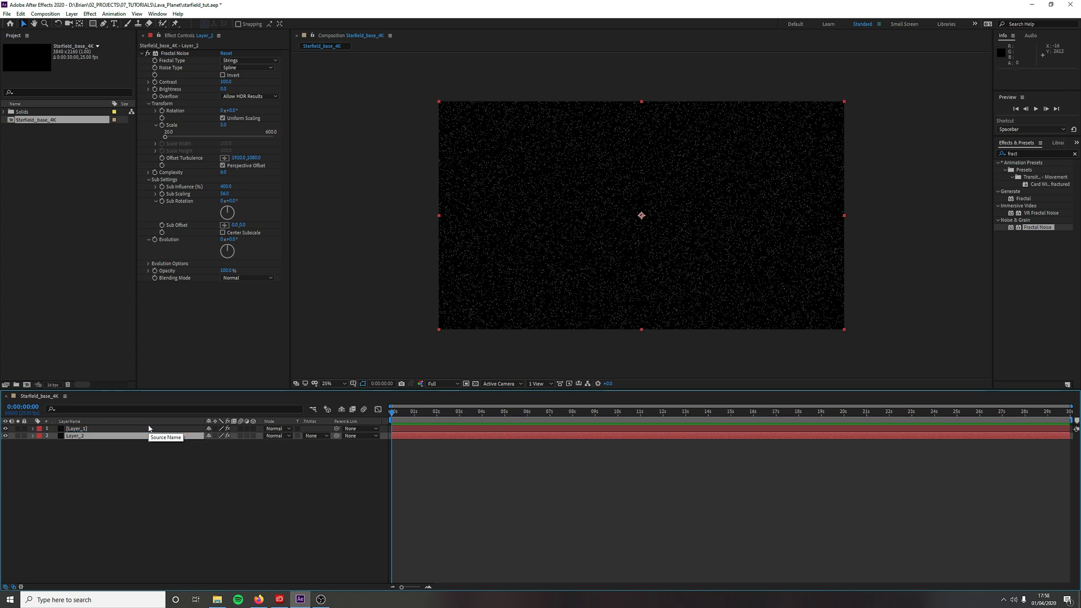
click(169, 471)
click(125, 438)
- Set Layer_1 to Add blending with 50% opacity
click(129, 429)
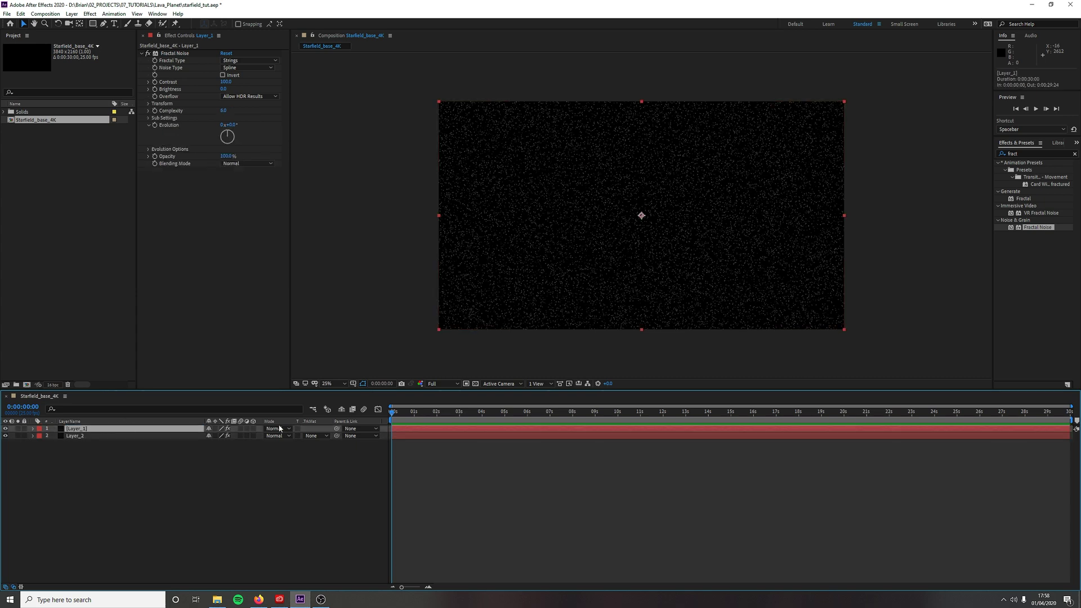
click(277, 429)
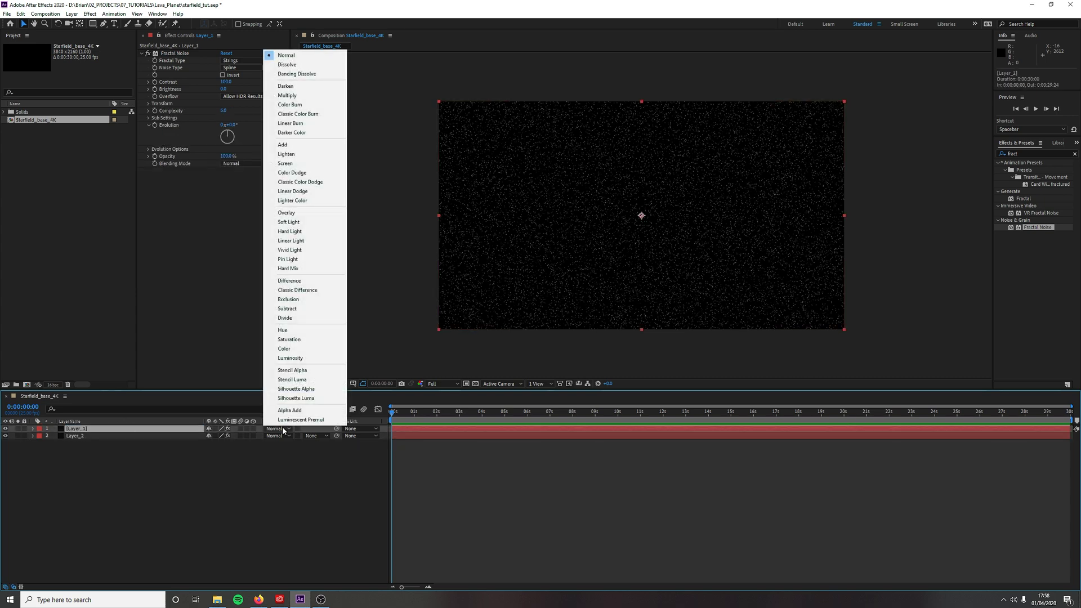
click(309, 145)
key(t)
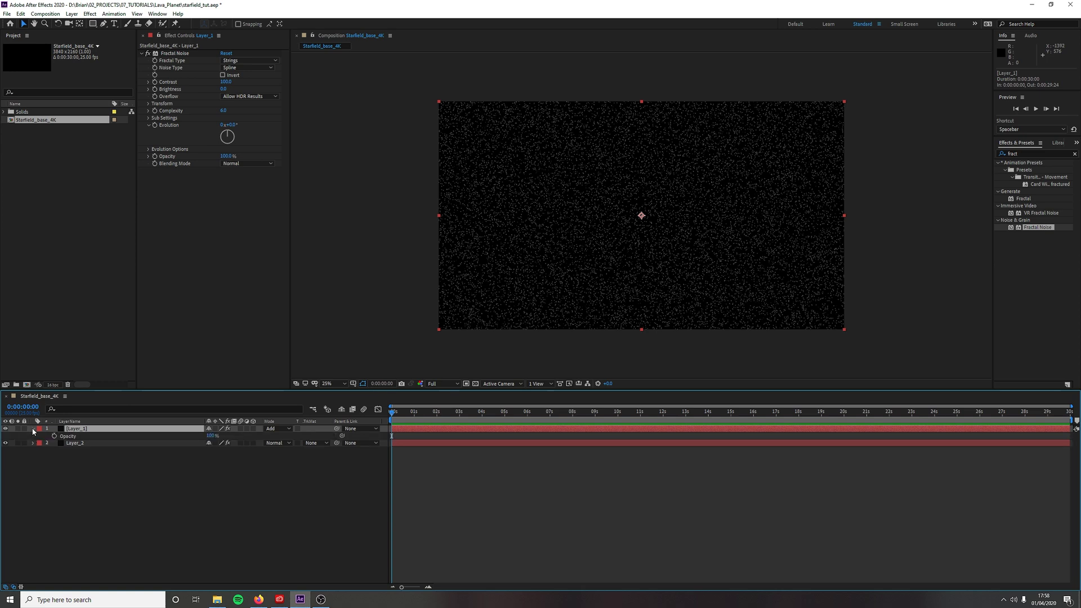
click(209, 436)
text(6.)
text(0)
key(Return)
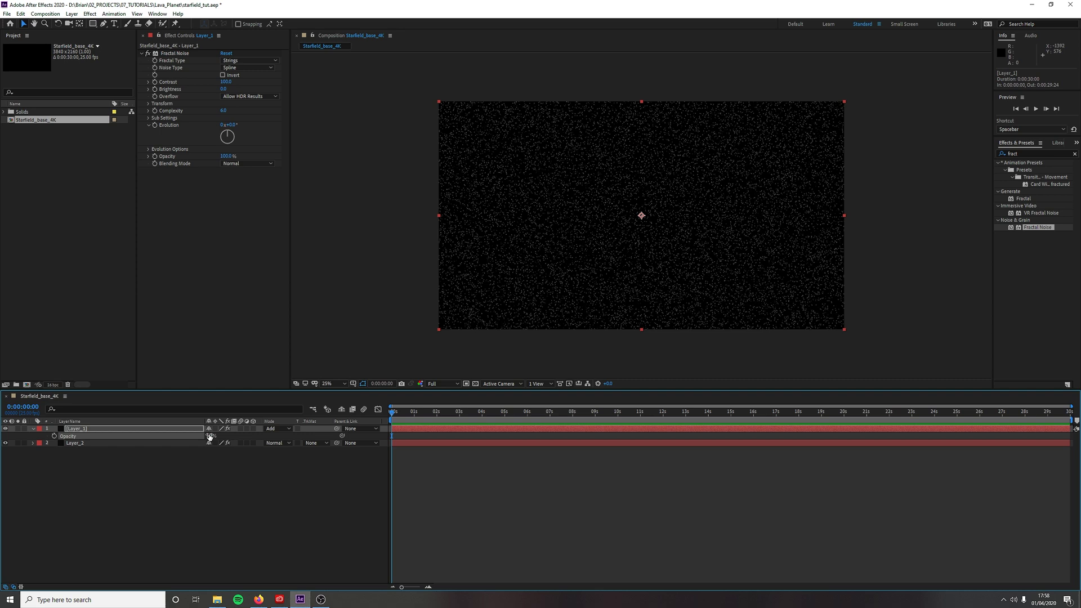
click(127, 445)
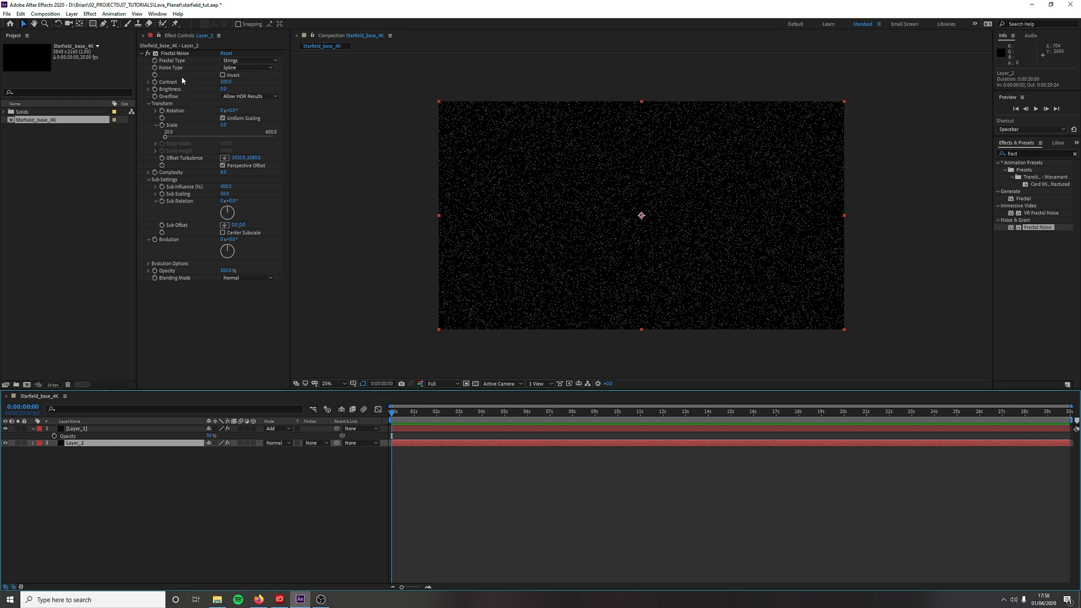
- Raise Layer_2's Fractal Noise contrast to 400
drag(225, 81, 253, 79)
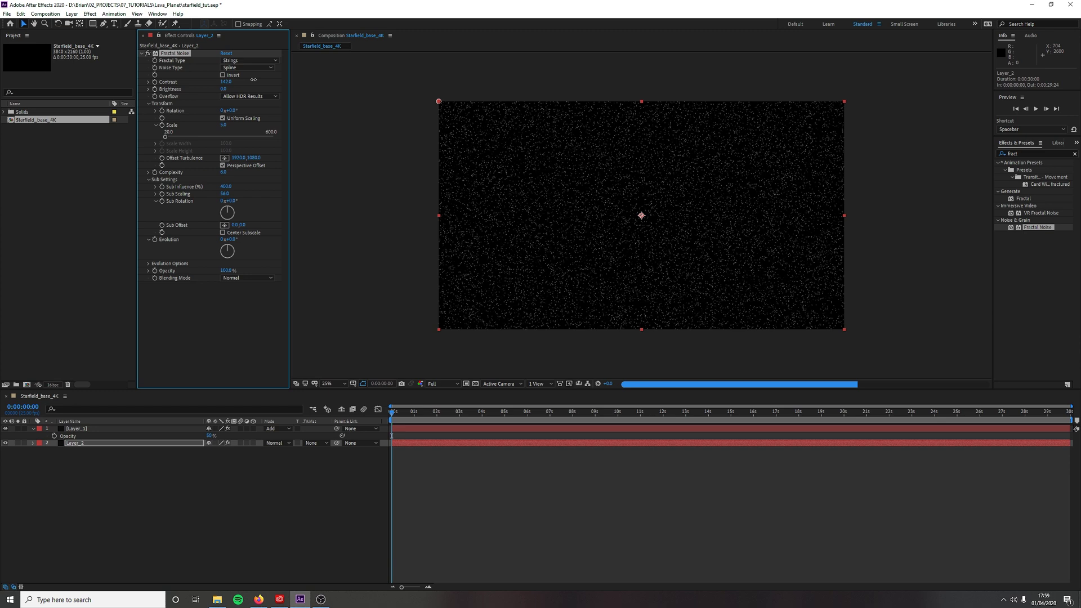
click(226, 81)
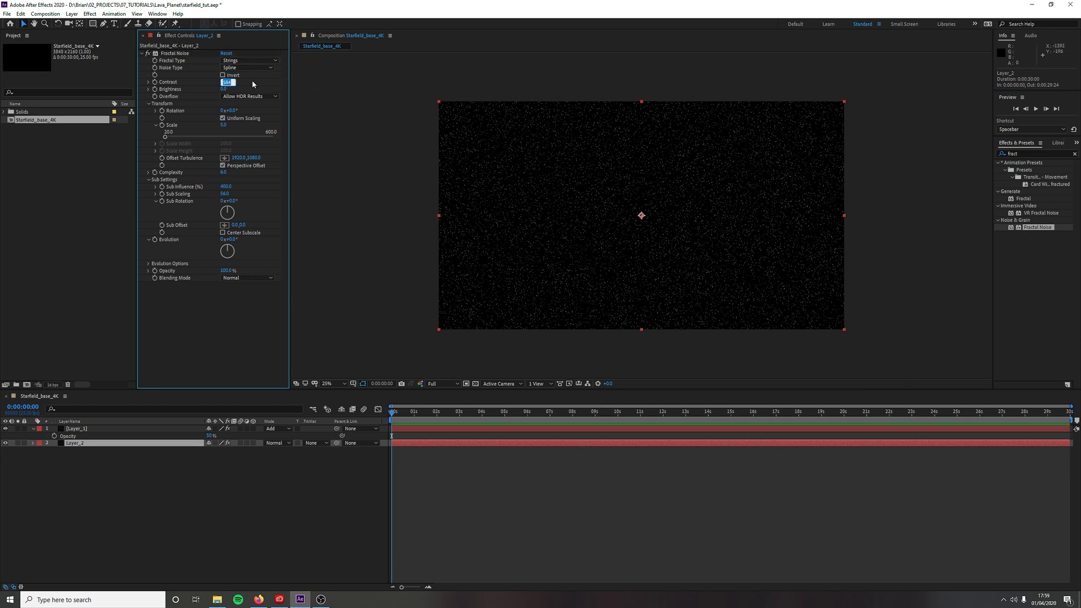
text(400)
key(Return)
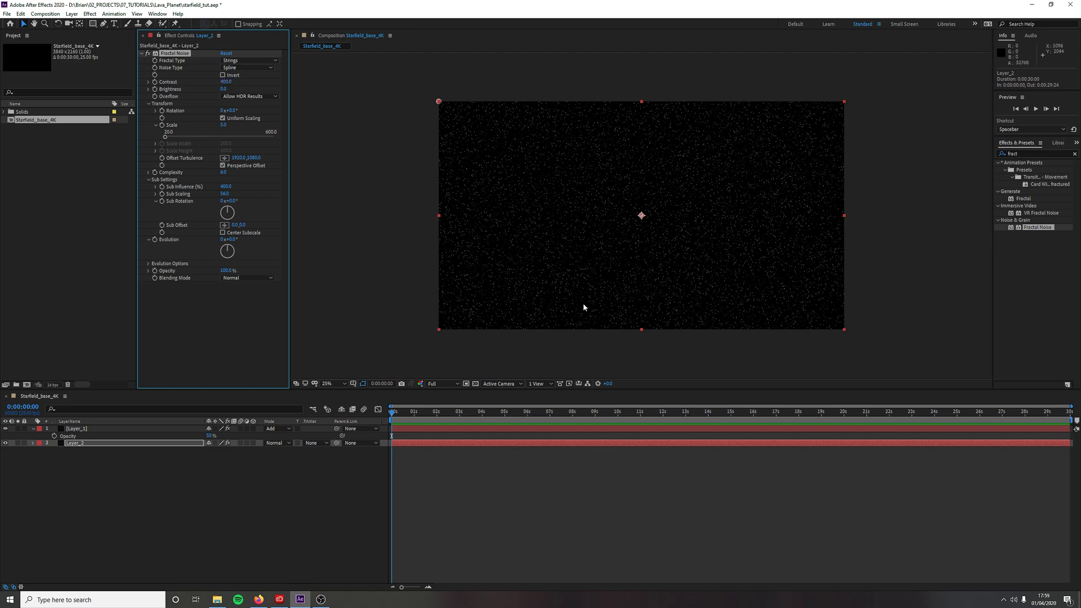
key(period)
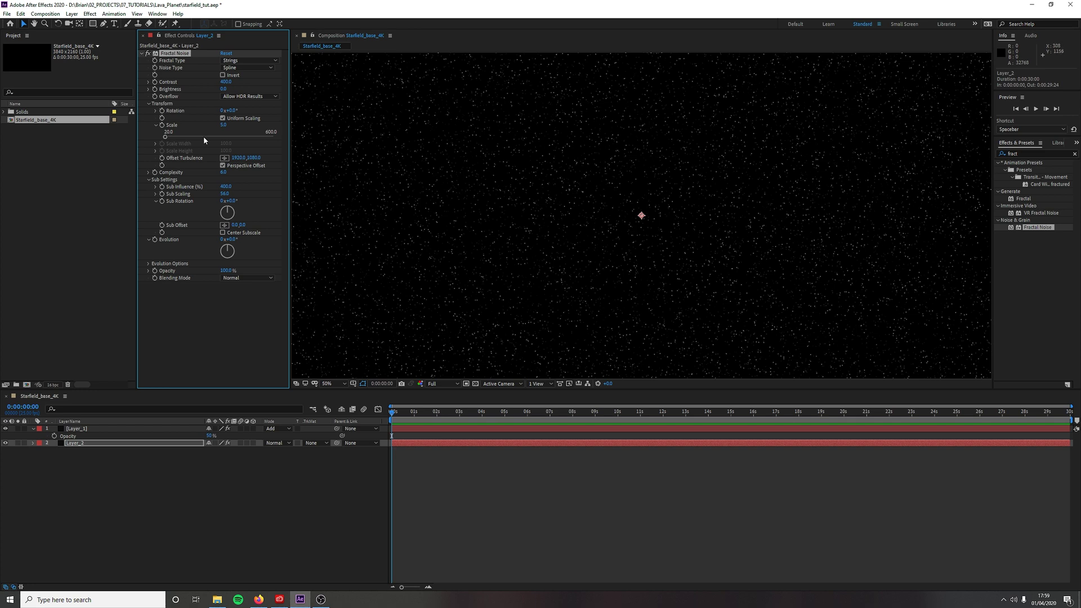
- Try a noise scale of 1, revert to 5, and rotate Layer_2's sub noise pattern
click(224, 125)
text(1)
key(Return)
key(ctrl+z)
scroll(787, 224, down, 1)
mouse_move(233, 204)
mouse_down()
mouse_move(235, 221)
mouse_move(227, 205)
mouse_up()
scroll(506, 191, up, 1)
click(148, 475)
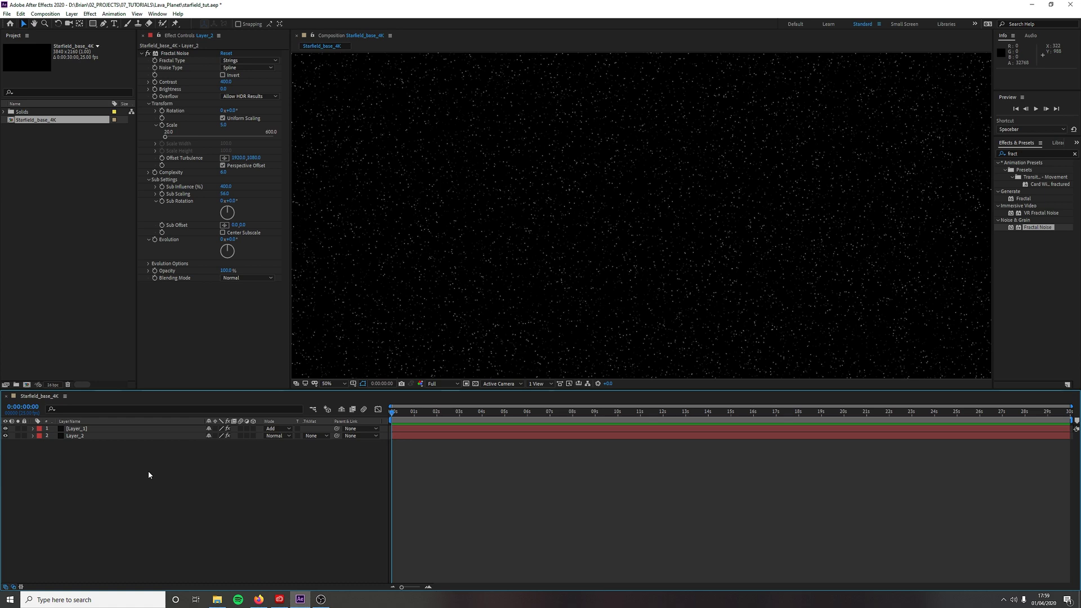
- Create the starfield_Base composition with the HDTV 1080 25 preset
key(ctrl+k)
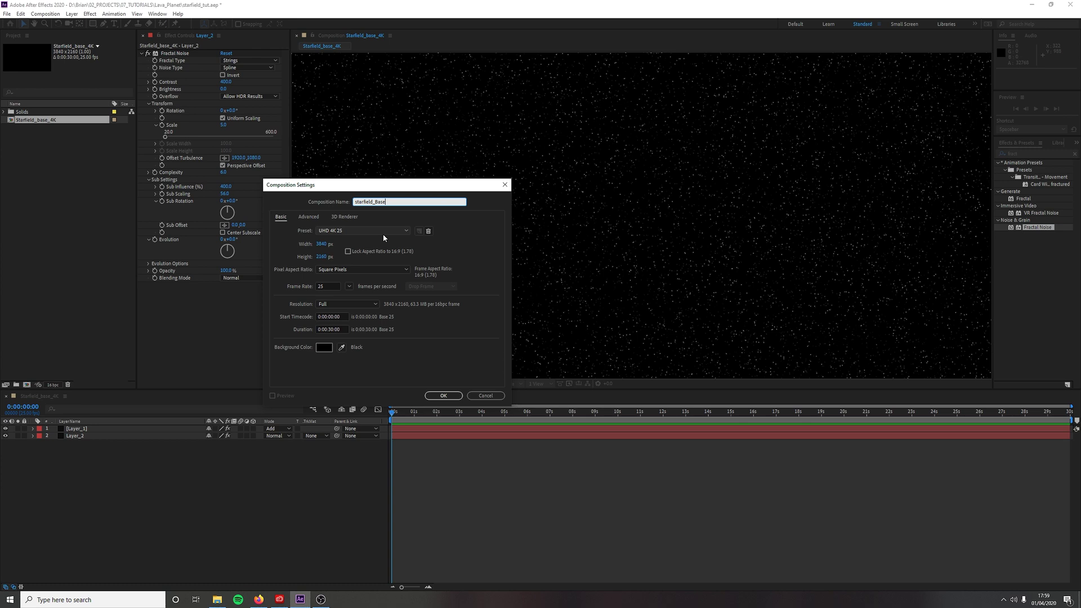
click(382, 232)
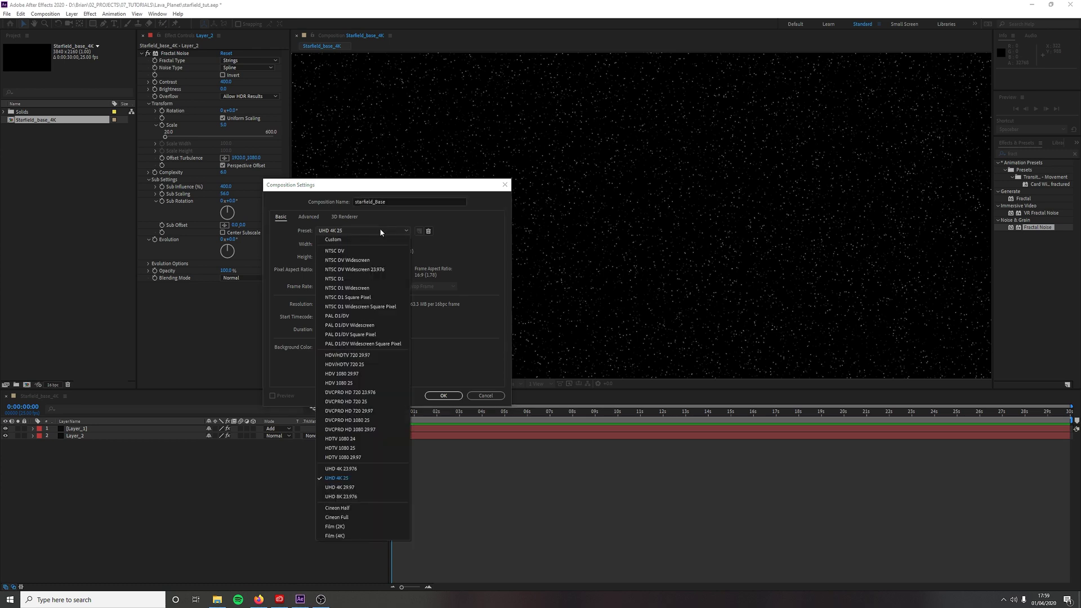
click(365, 448)
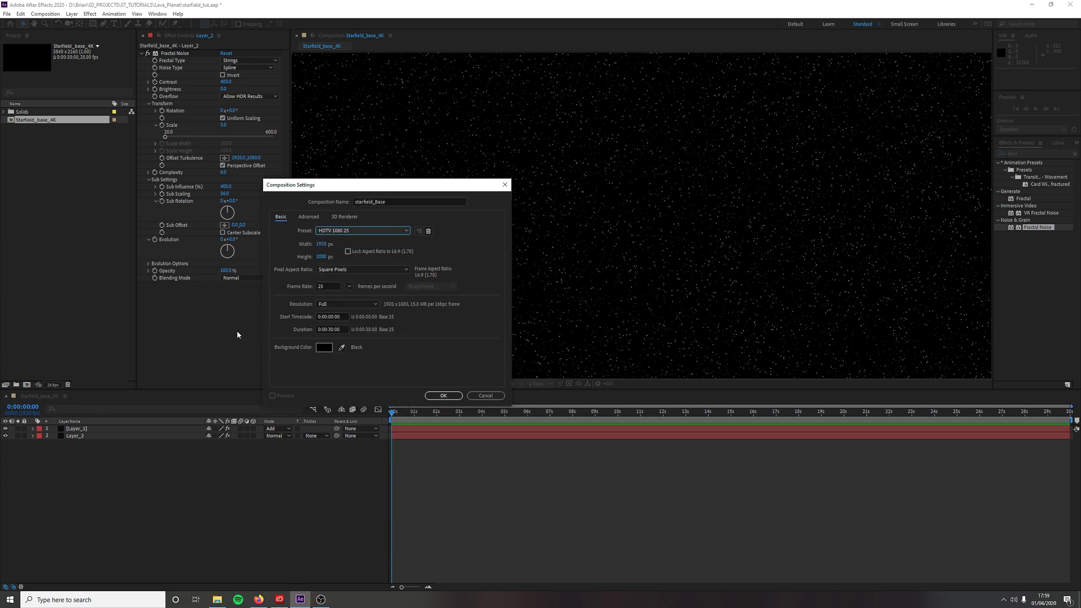
click(445, 396)
- Nest the Starfield_base_4K composition as a layer inside starfield_Base
click(38, 396)
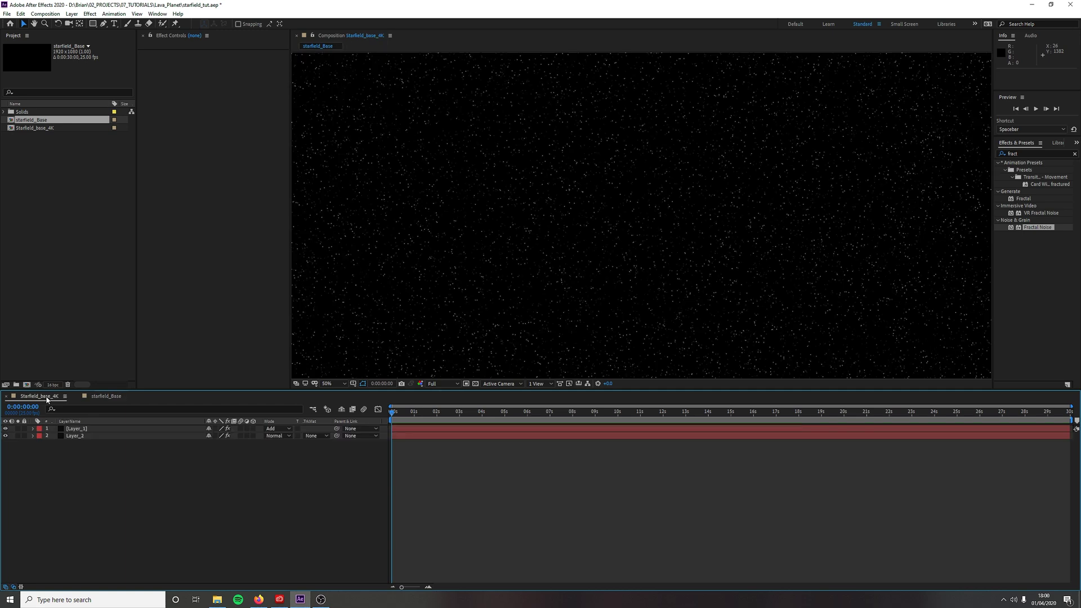
click(89, 428)
shift+click(90, 435)
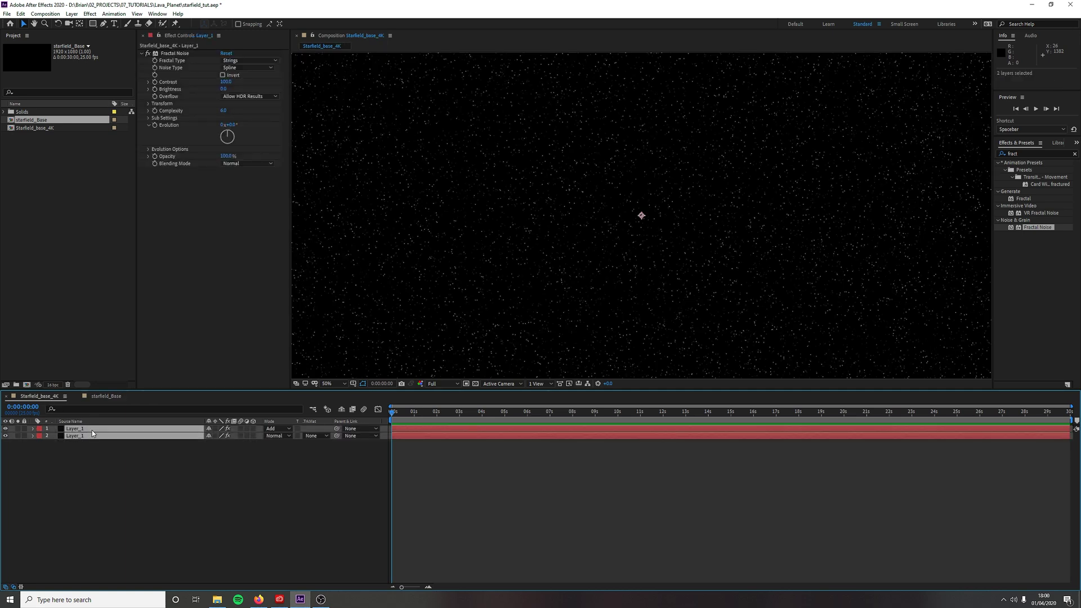
click(106, 398)
drag(43, 129, 154, 505)
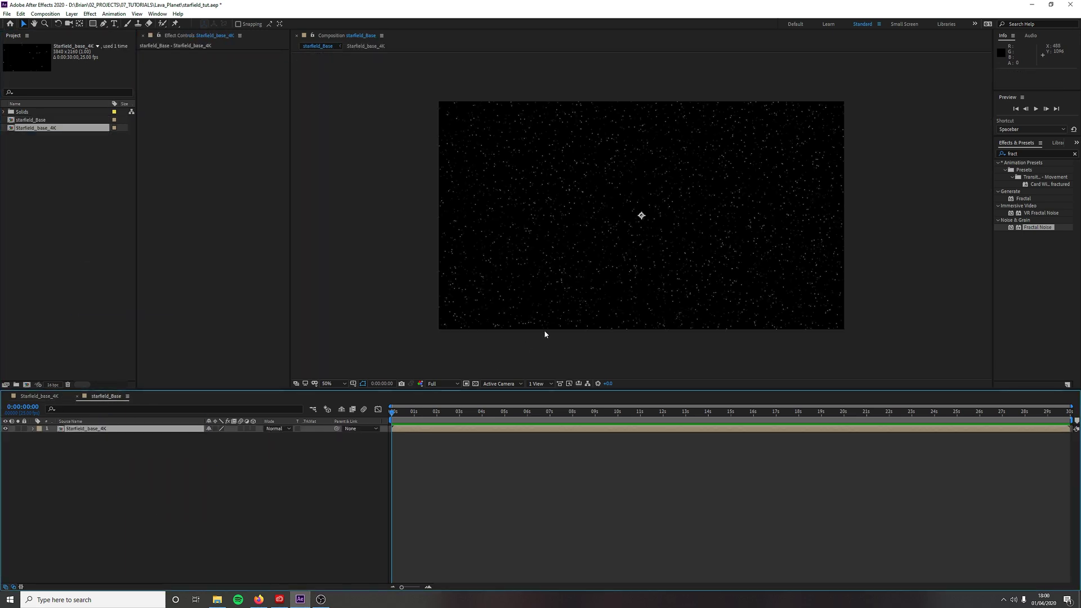
- Make the nested starfield a 3D layer and set its Z position to 1080
click(253, 429)
click(32, 429)
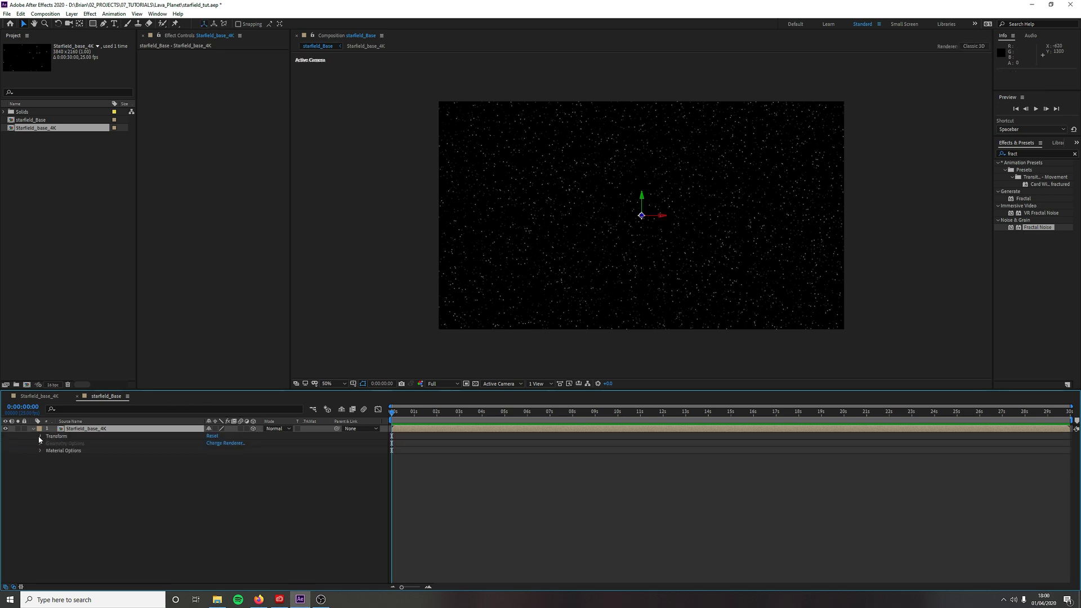
click(39, 437)
drag(238, 450, 6, 454)
drag(403, 437, 581, 434)
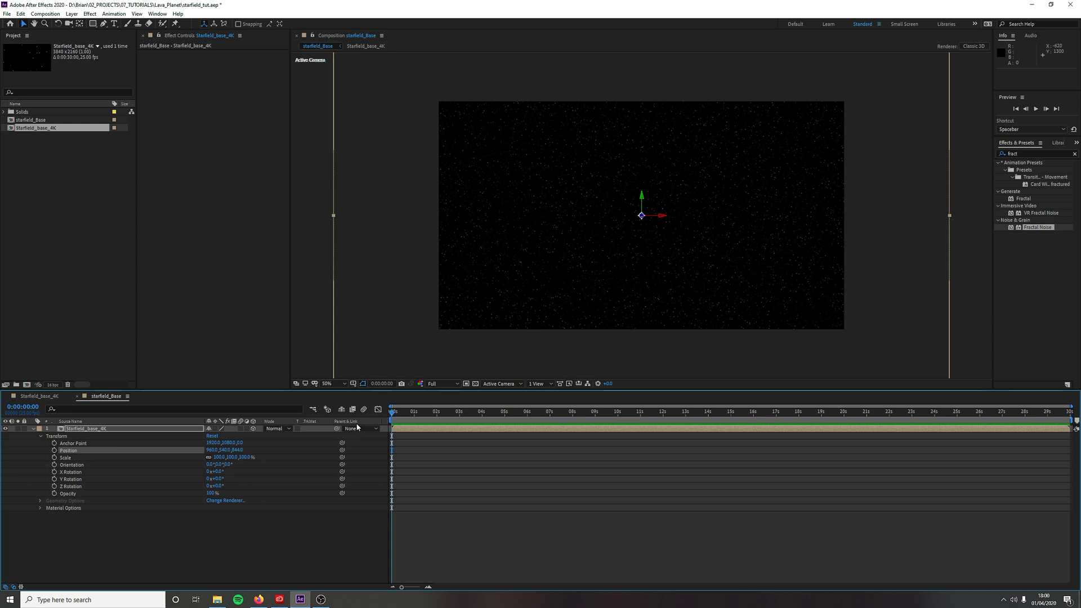
drag(237, 450, 315, 449)
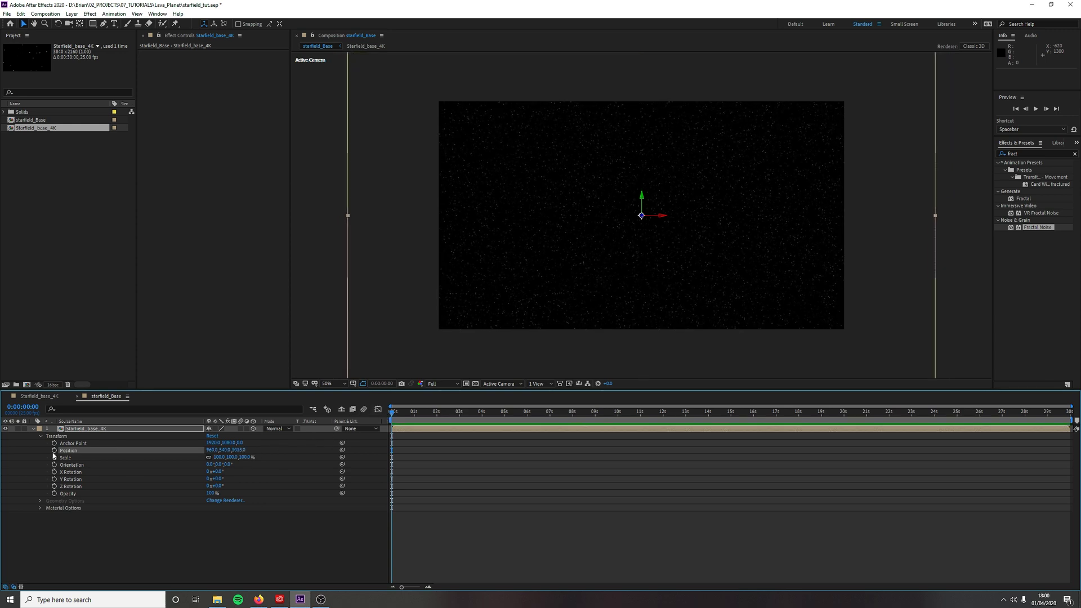
- Keyframe Position at the start, move Z to 424 at the end, and preview
click(54, 451)
key(End)
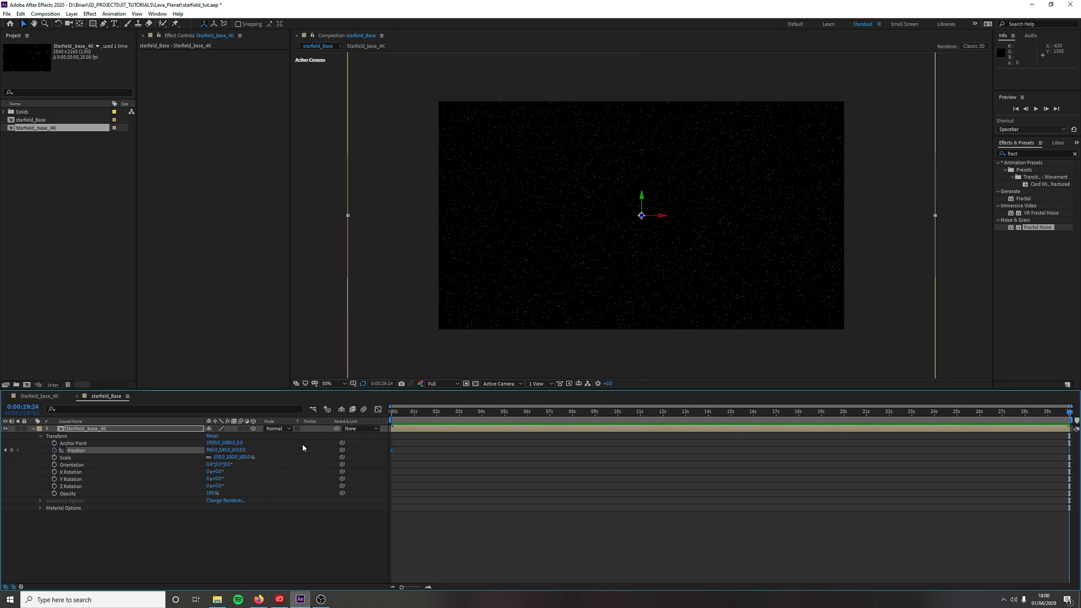
drag(238, 450, 3, 459)
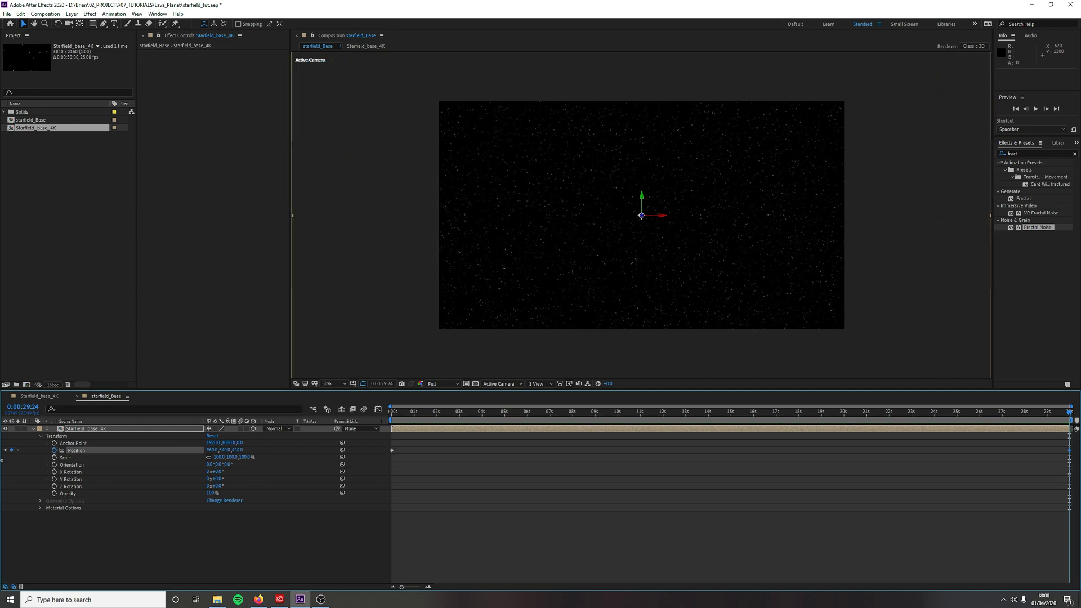
click(390, 416)
key(space)
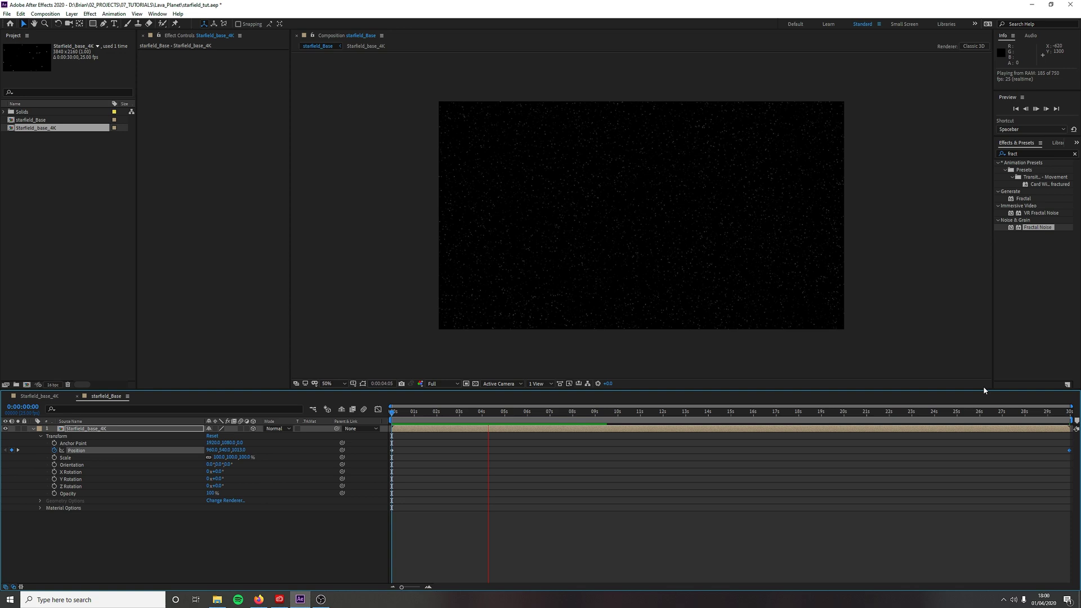
key(space)
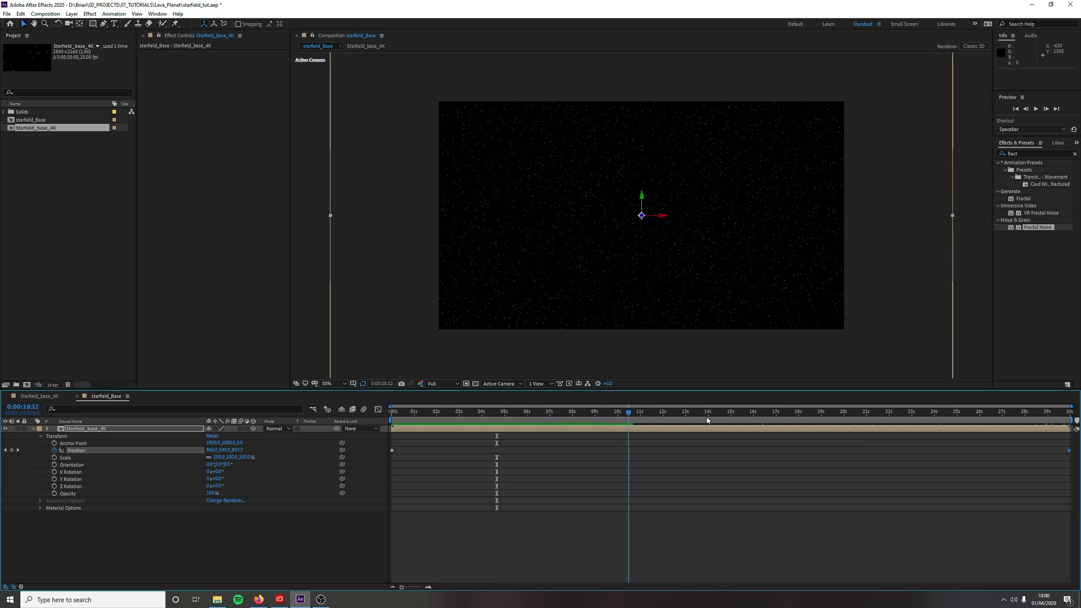
- Duplicate the nested starfield layer, reorder the copies, and set layer 1 to Add blending
key(End)
click(141, 429)
key(ctrl+d)
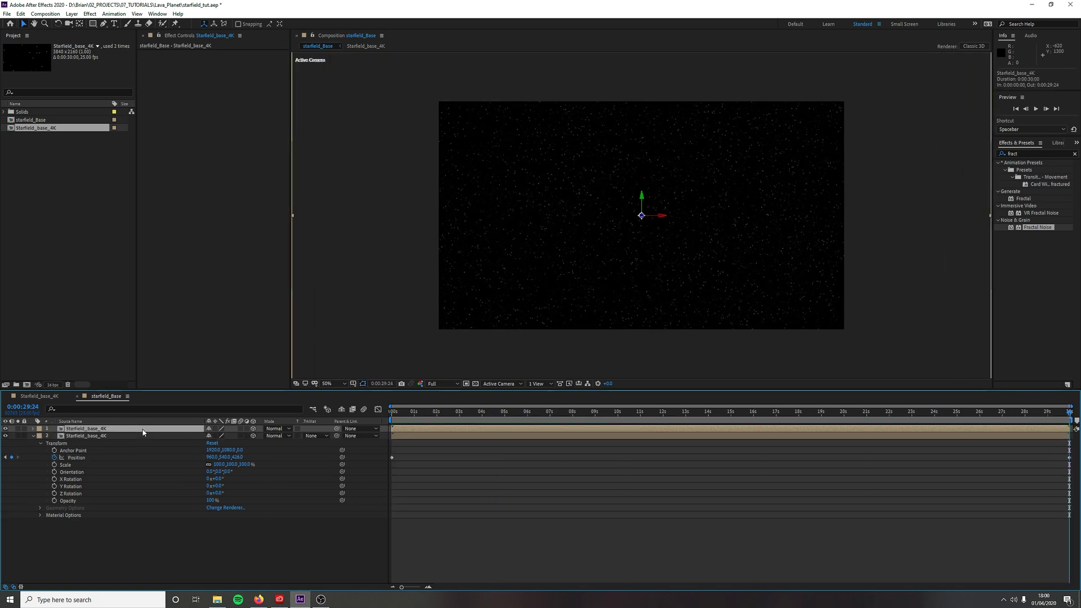
drag(66, 437, 97, 532)
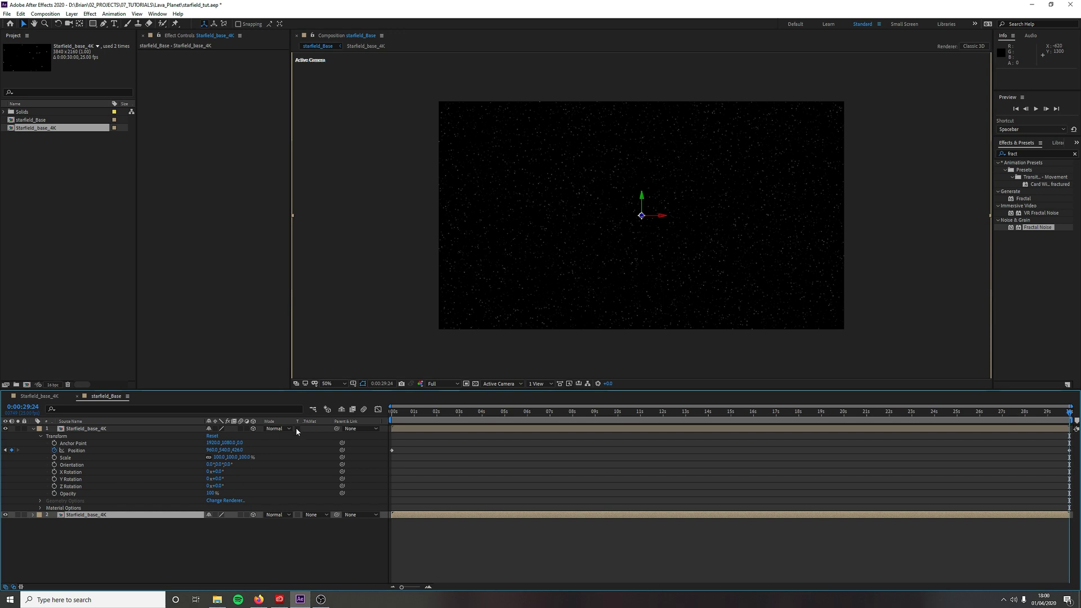
click(282, 429)
click(313, 148)
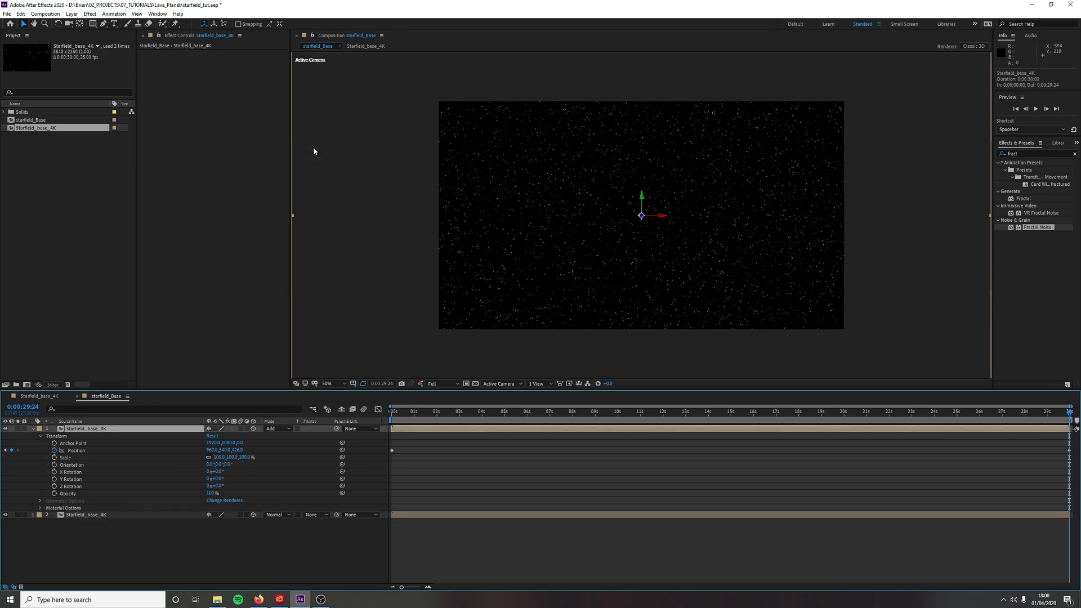
key(slash)
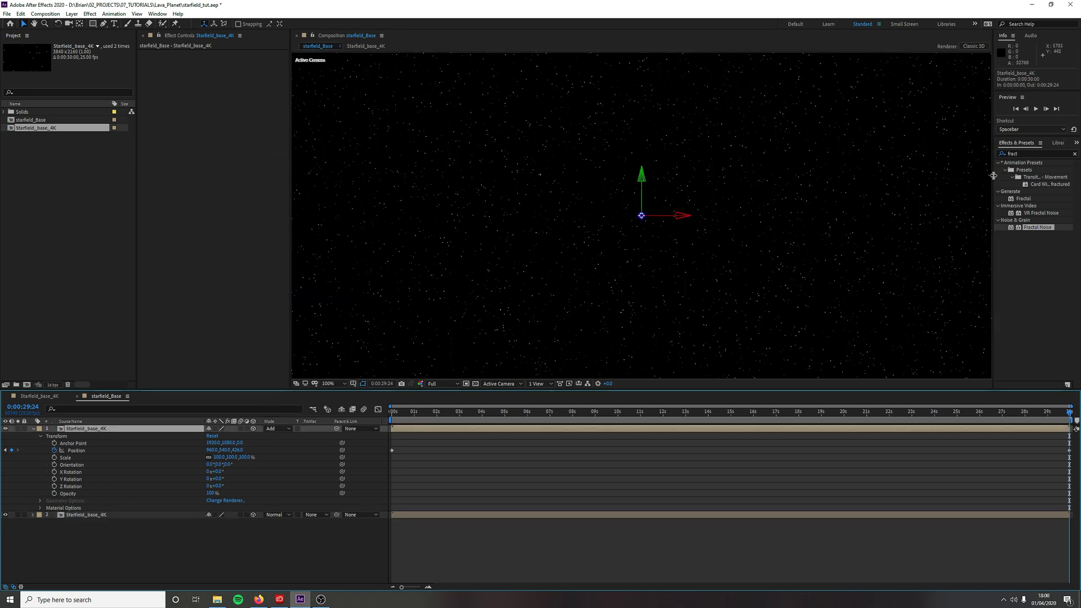
- Lower layer 1's opacity to 50%
click(1039, 153)
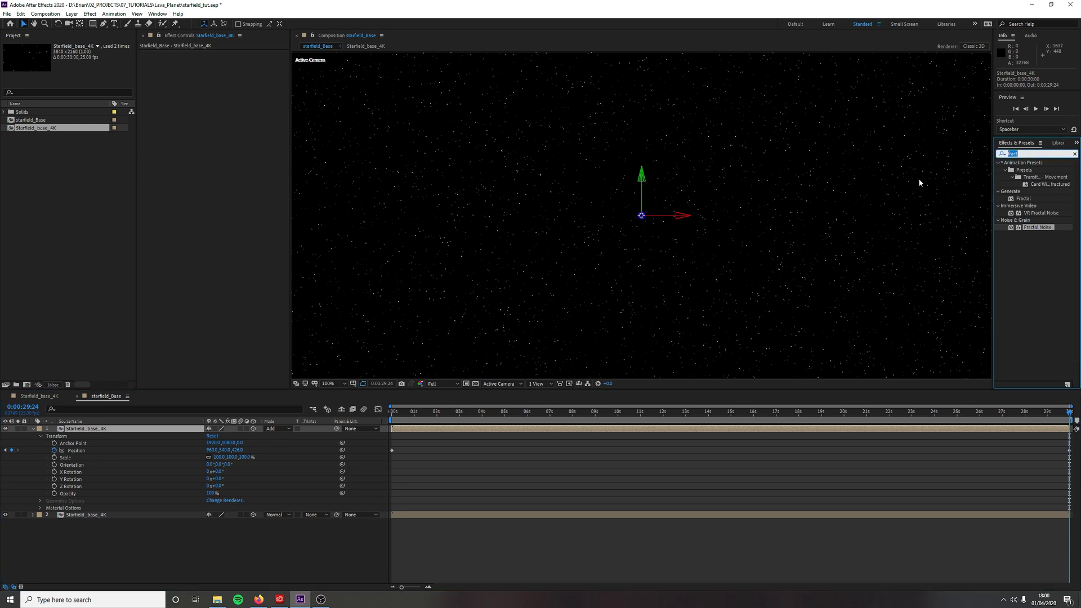
scroll(535, 208, down, 3)
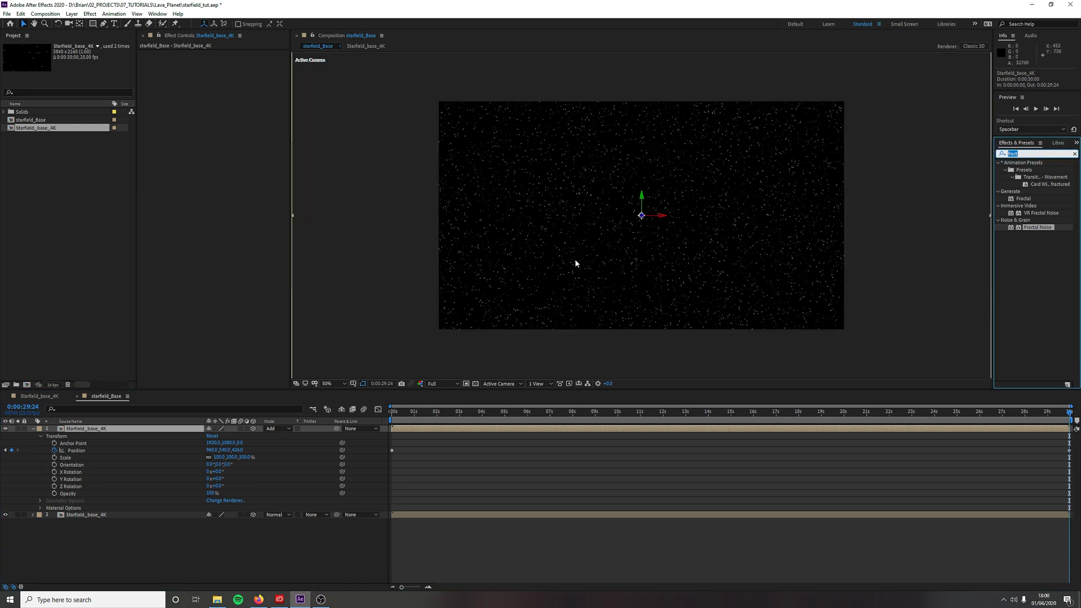
scroll(579, 237, up, 3)
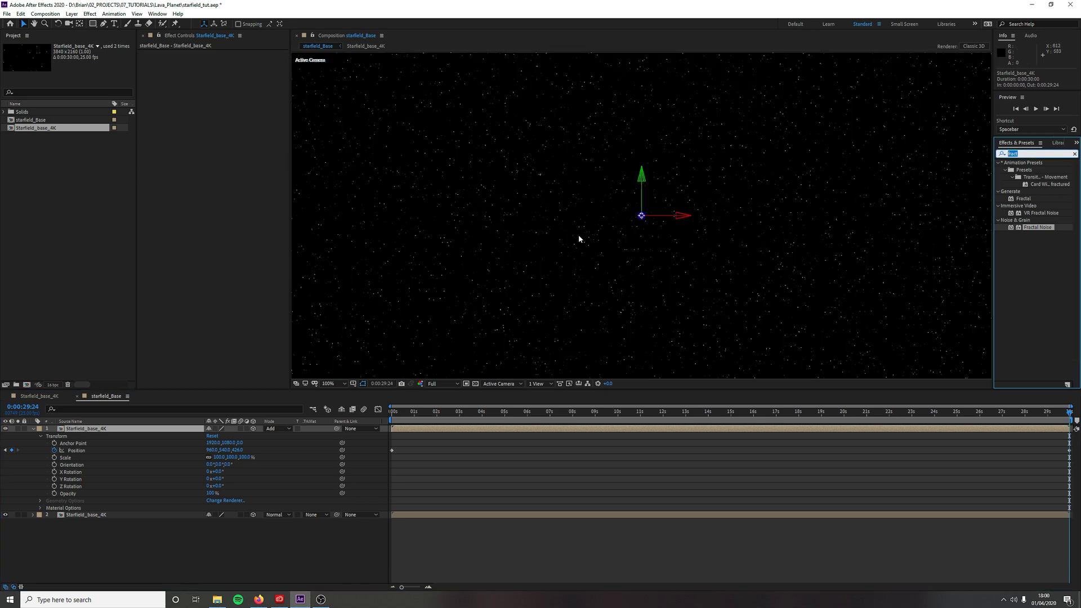
click(213, 493)
text(50)
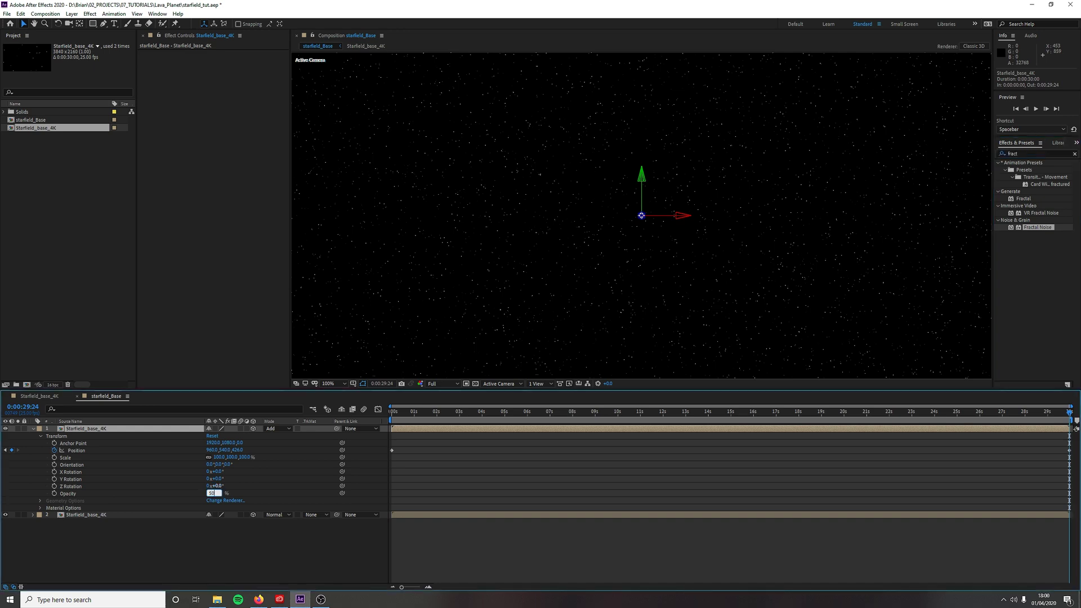
key(Return)
key(comma)
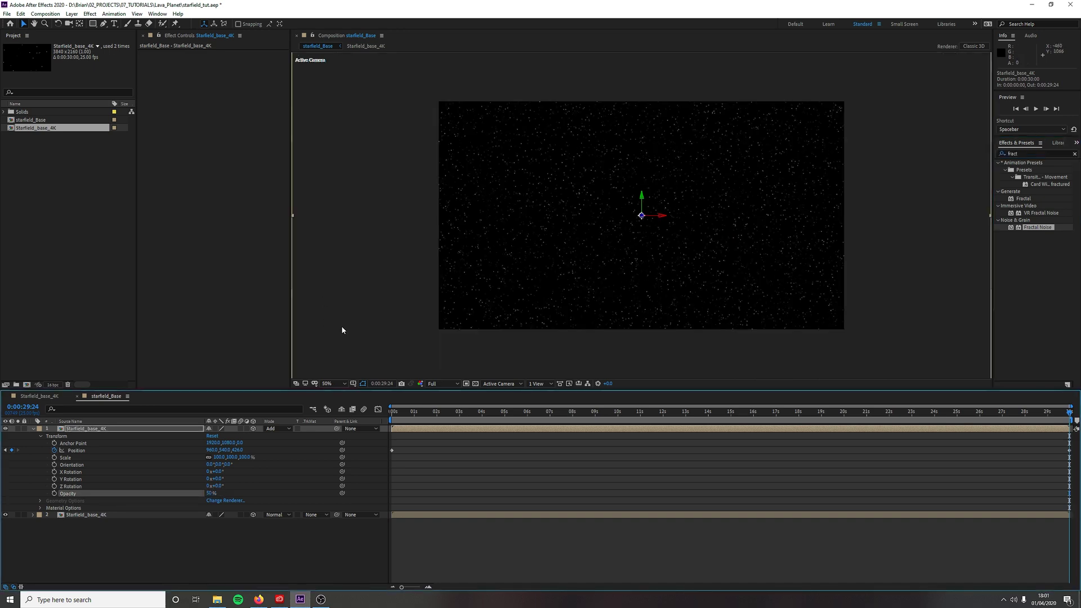
- Set layer 2's scale to 73%
click(33, 515)
click(268, 464)
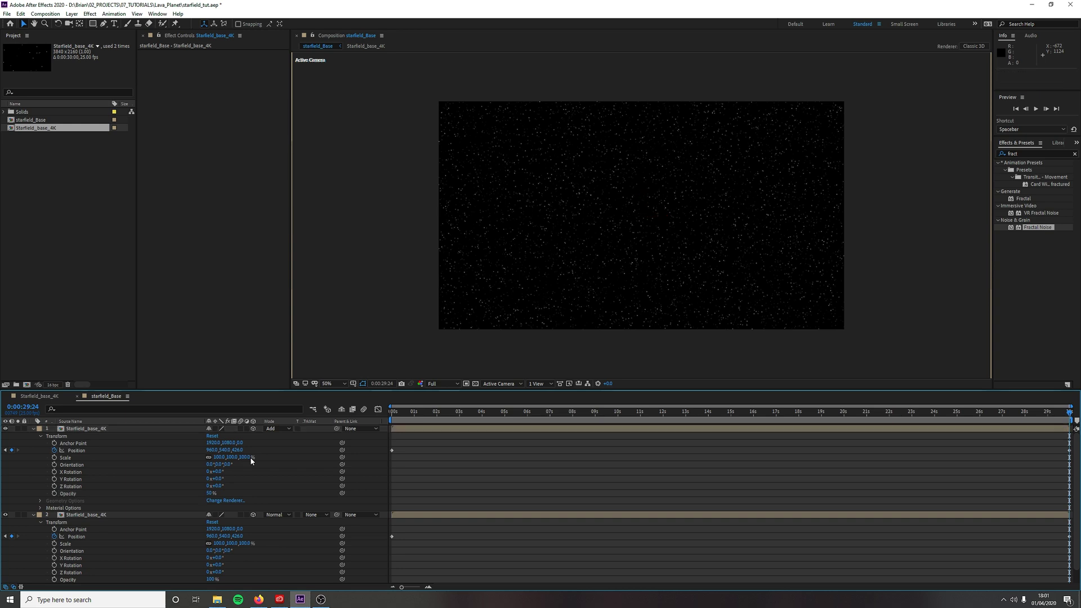
text(73)
key(Return)
key(slash)
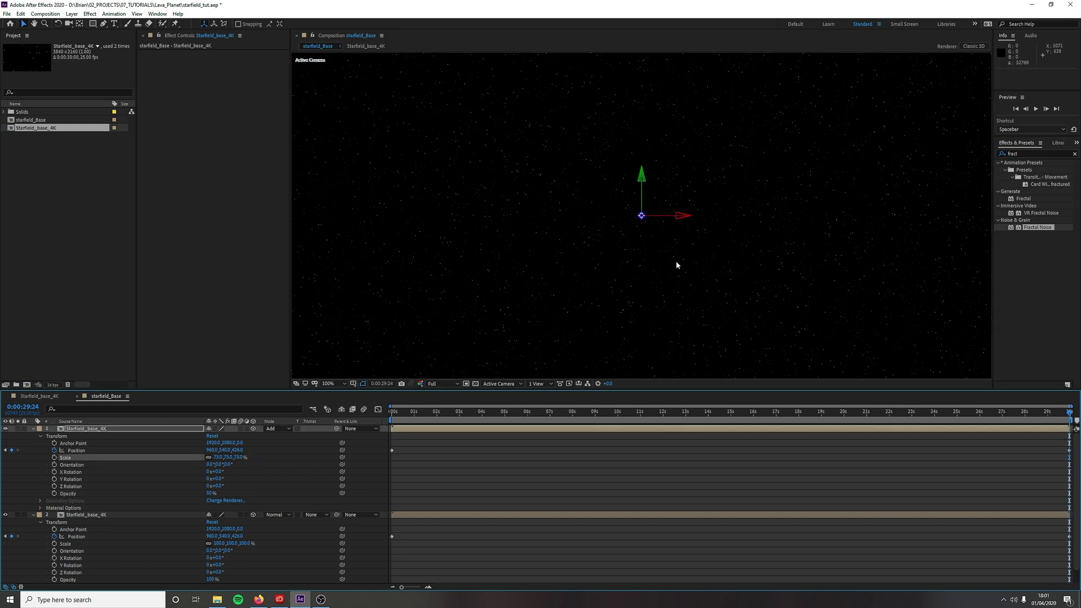
- Move the playhead to about 2 seconds and scale layer 2 up to 119%
drag(397, 412, 647, 428)
key(comma)
key(comma)
key(Page_Up)
key(Page_Up)
key(Page_Up)
key(Page_Up)
key(Page_Up)
key(Page_Up)
key(Page_Up)
key(Page_Up)
key(Page_Up)
key(Page_Up)
key(Page_Up)
key(Page_Up)
key(Page_Up)
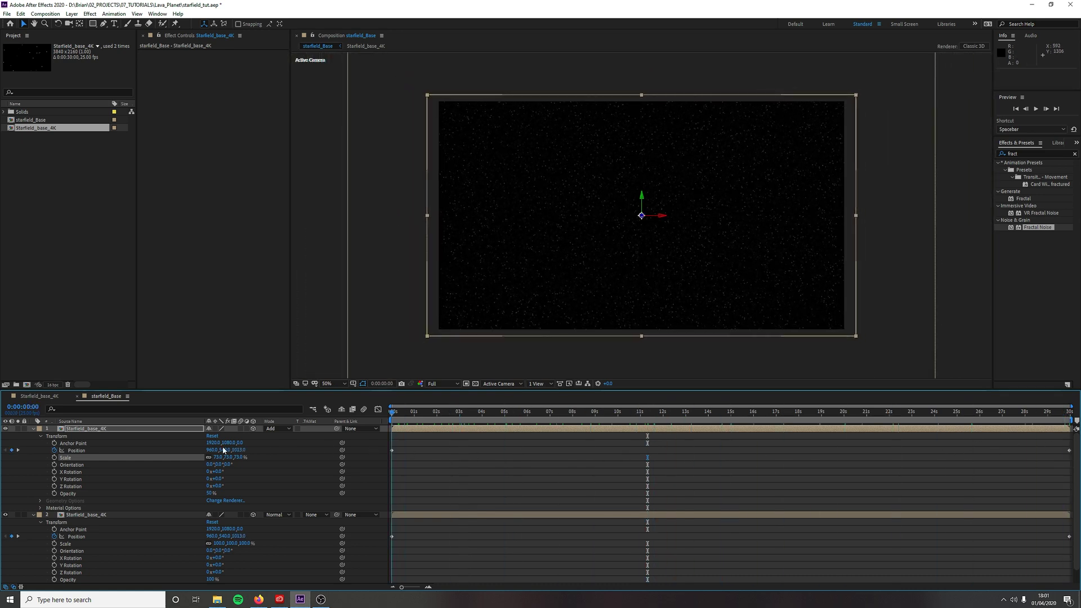
click(436, 411)
scroll(225, 535, down, 1)
drag(213, 559, 228, 557)
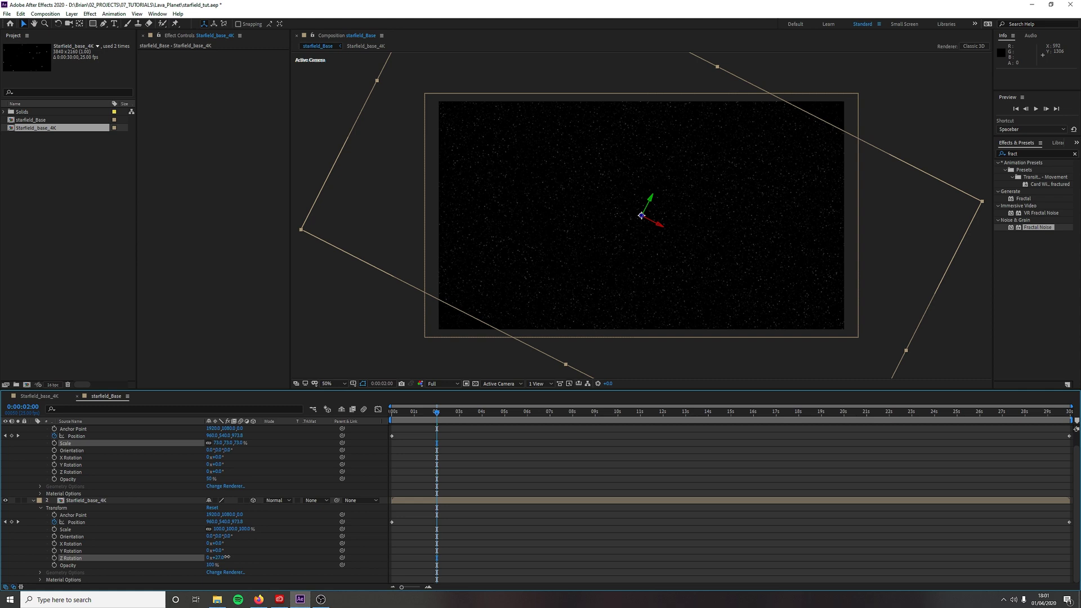
click(335, 321)
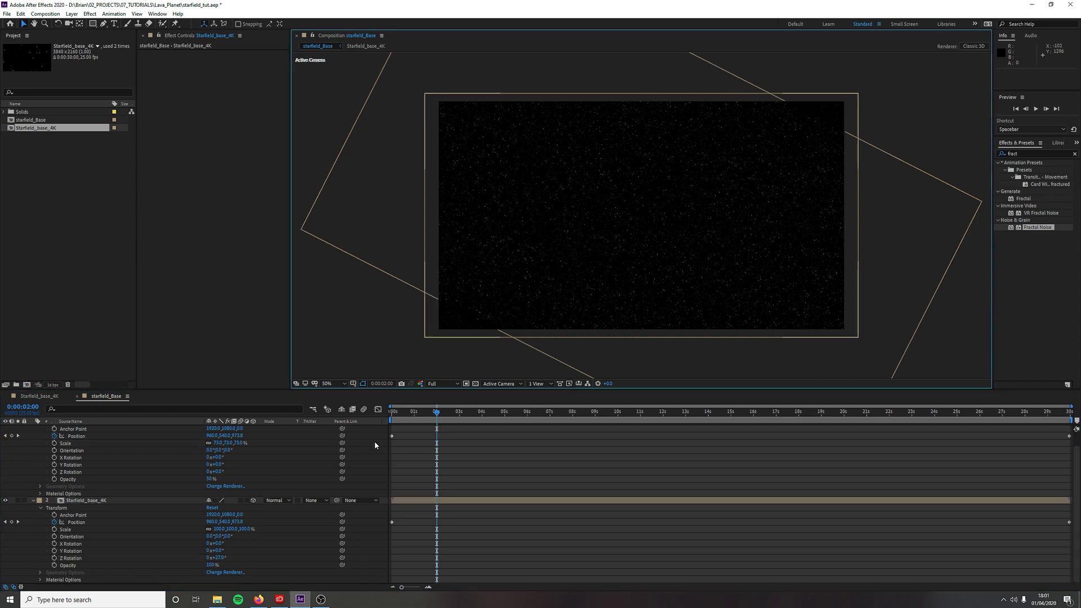
scroll(451, 315, up, 2)
drag(413, 309, 700, 120)
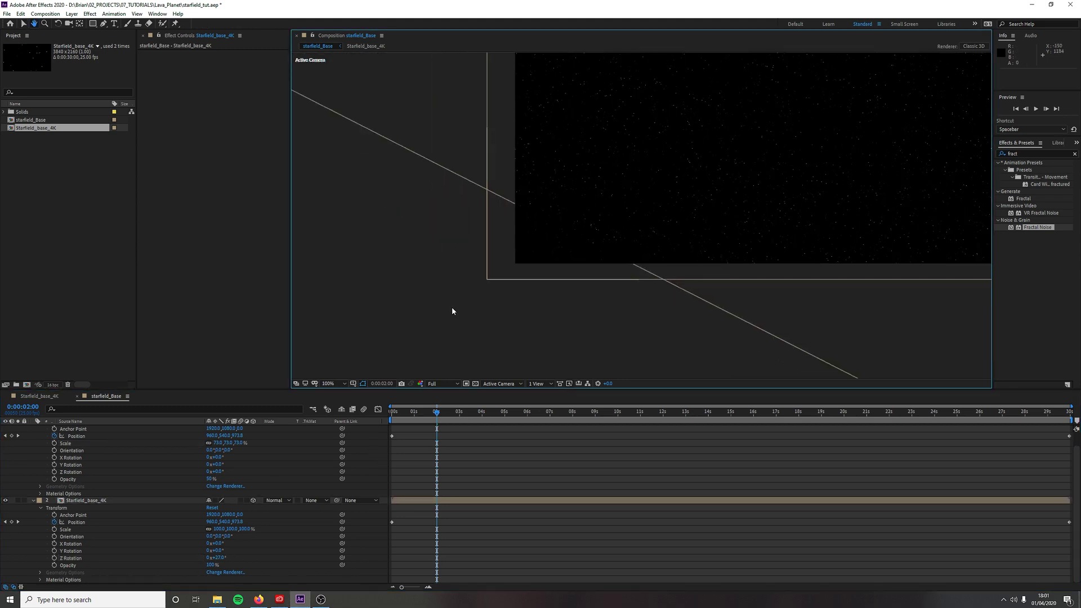
drag(687, 271, 511, 262)
scroll(556, 314, down, 2)
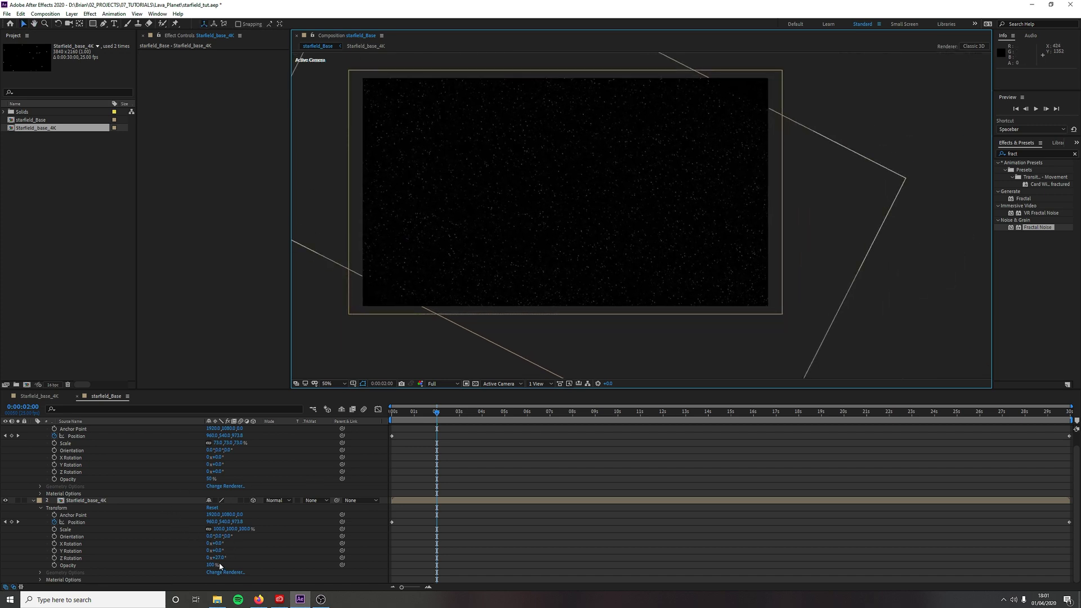
drag(247, 530, 258, 530)
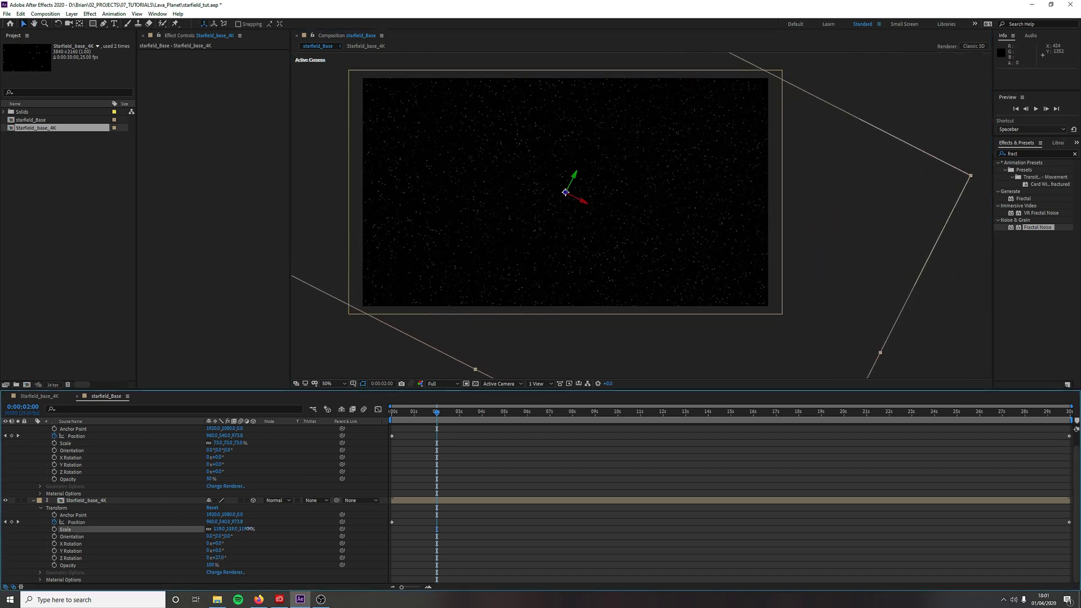
key(space)
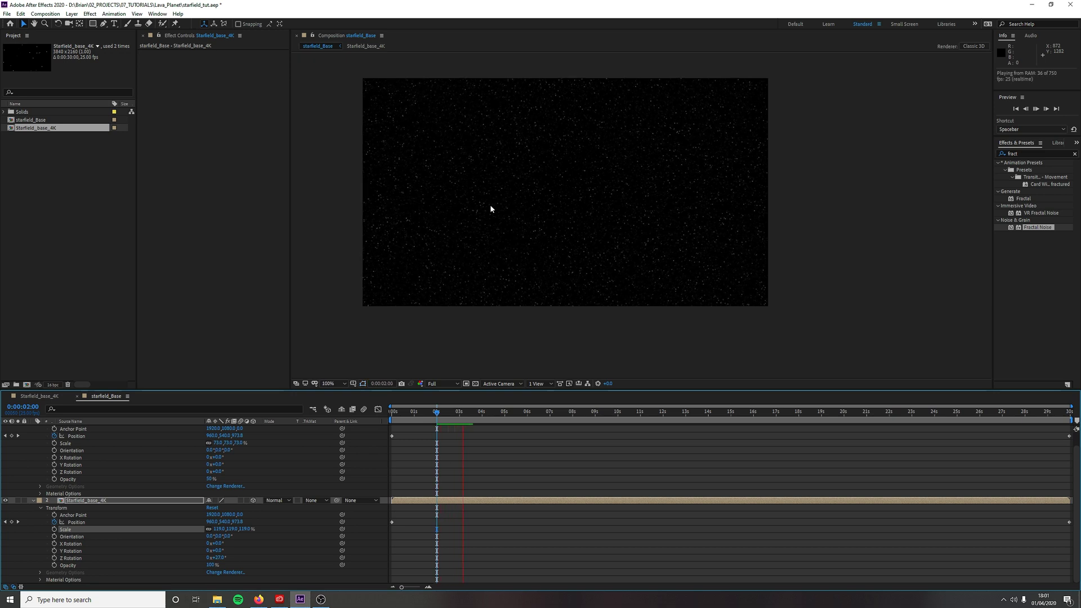
scroll(590, 225, down, 2)
scroll(293, 492, up, 1)
scroll(648, 225, up, 2)
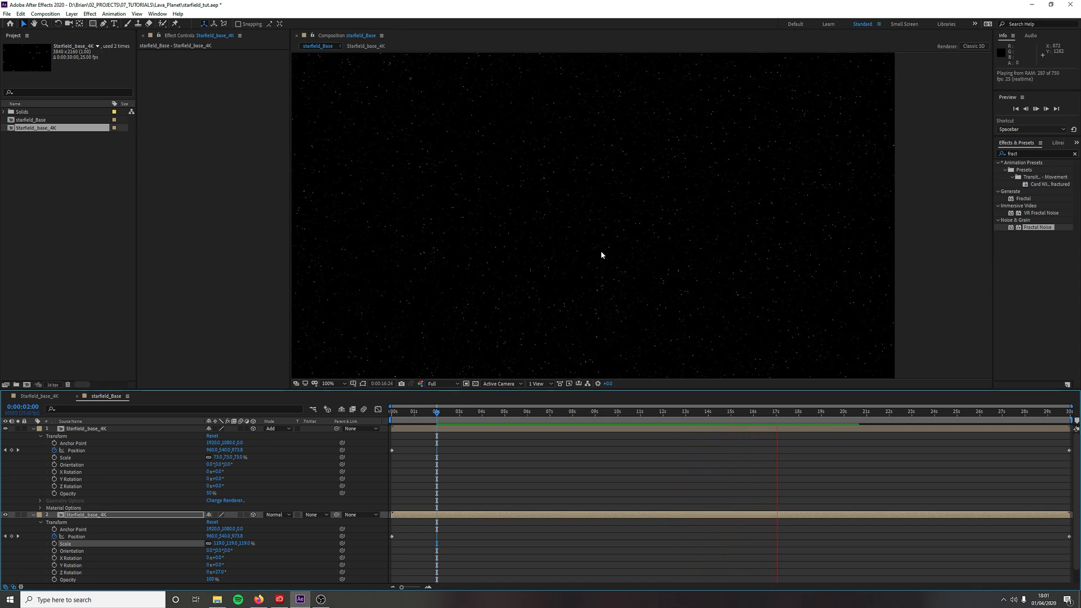
click(620, 219)
key(space)
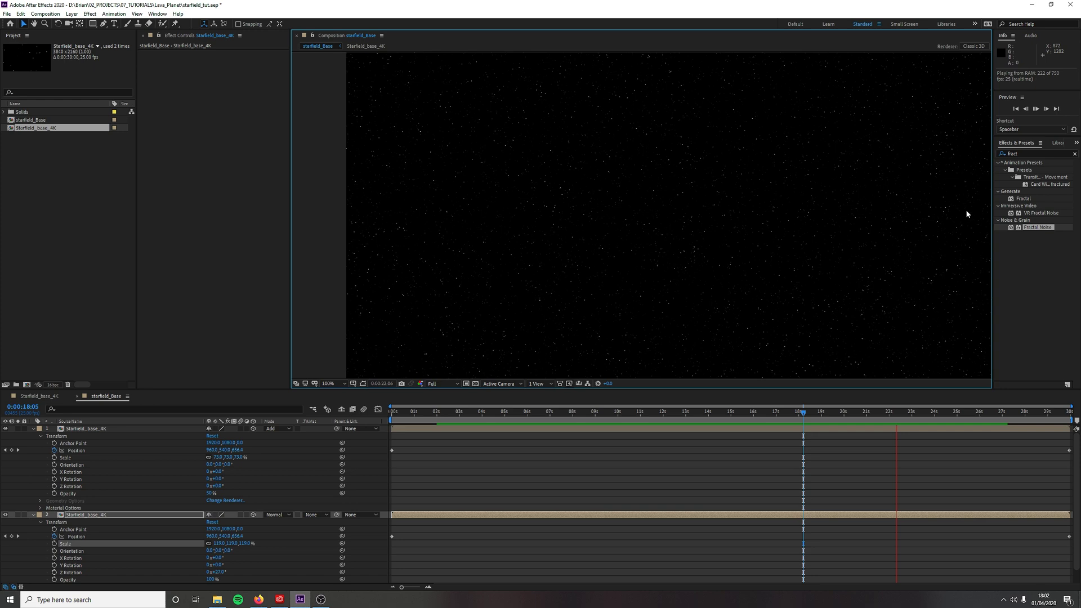
drag(852, 176, 535, 241)
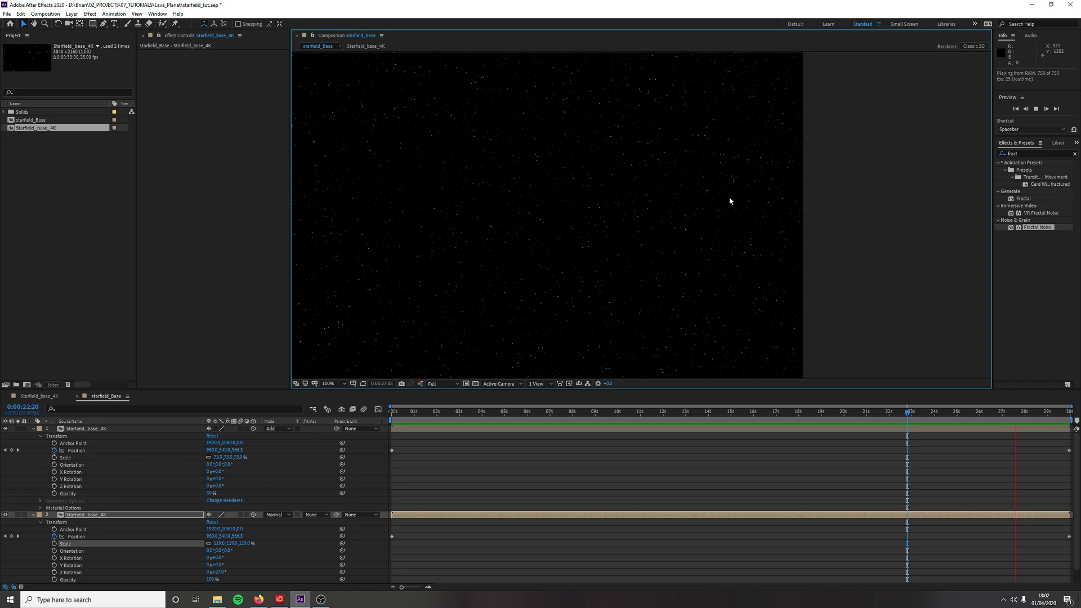
scroll(729, 200, up, 1)
scroll(666, 185, down, 1)
key(space)
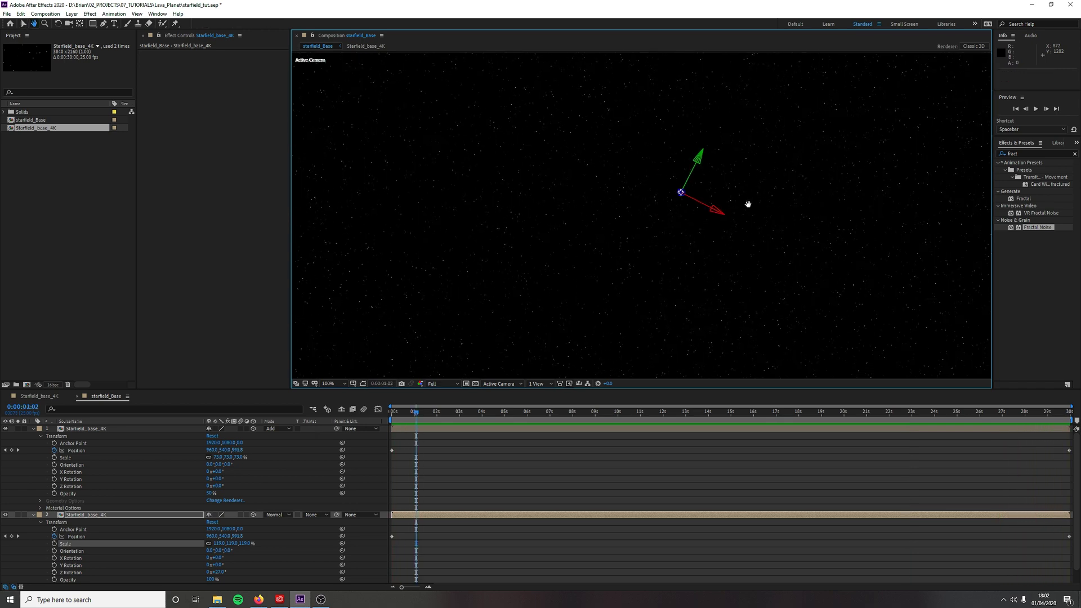
scroll(680, 203, down, 1)
key(ctrl+grave)
- Precompose both starfield layers into Main_Starfield and preview the result
shift+click(138, 438)
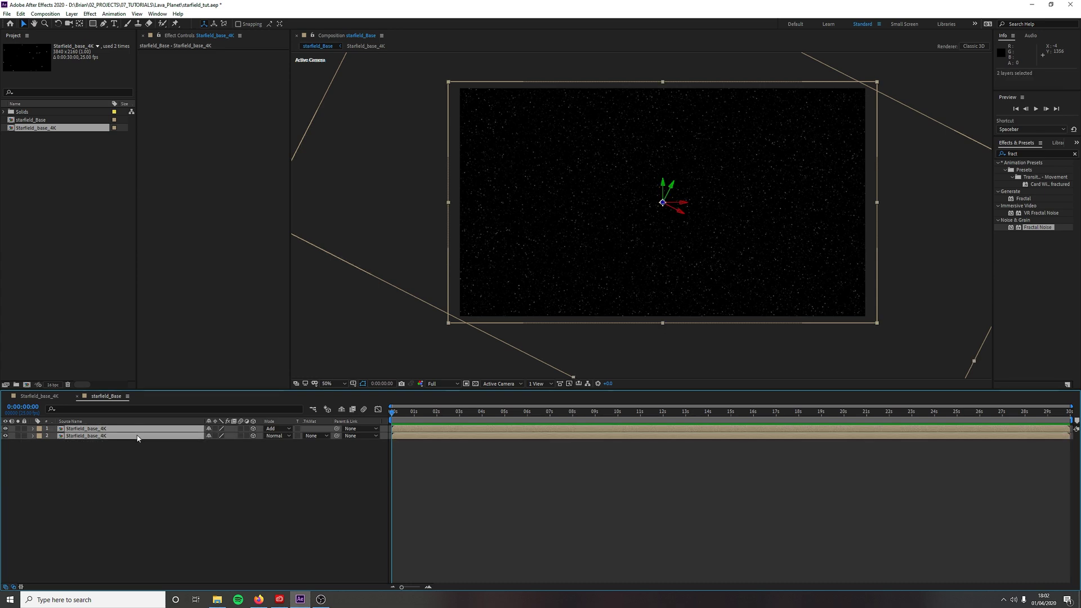
key(ctrl+shift+c)
text(M)
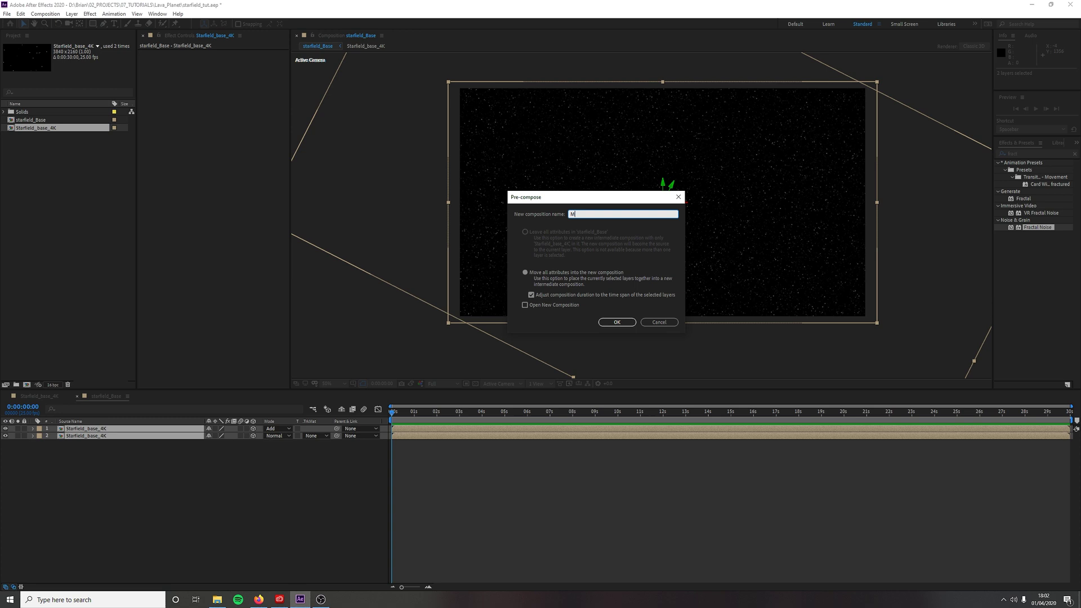
text(ain_Starfield)
key(Return)
key(space)
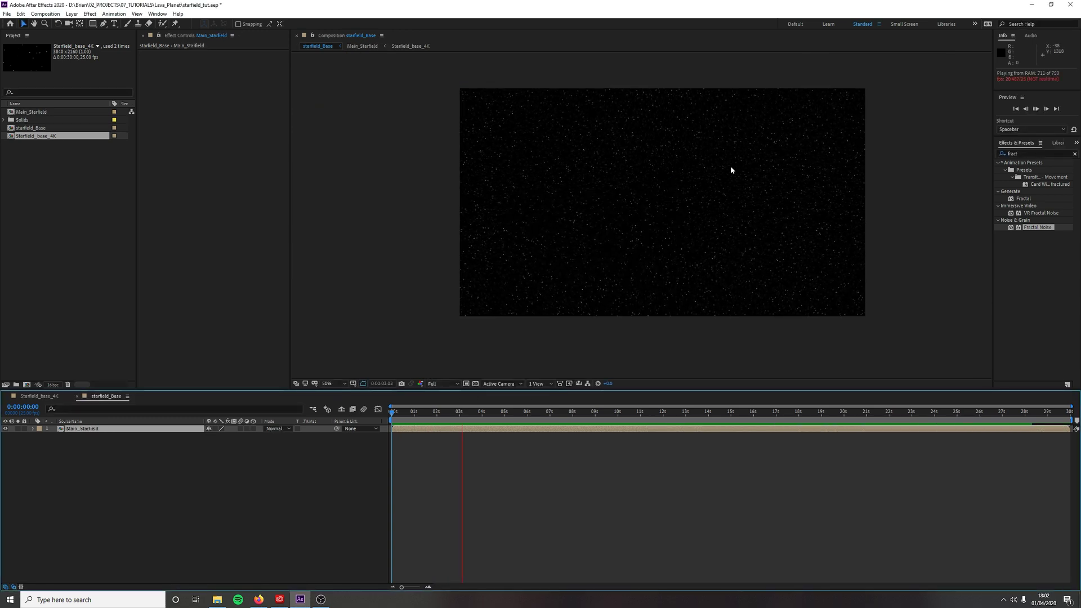
key(space)
click(239, 518)
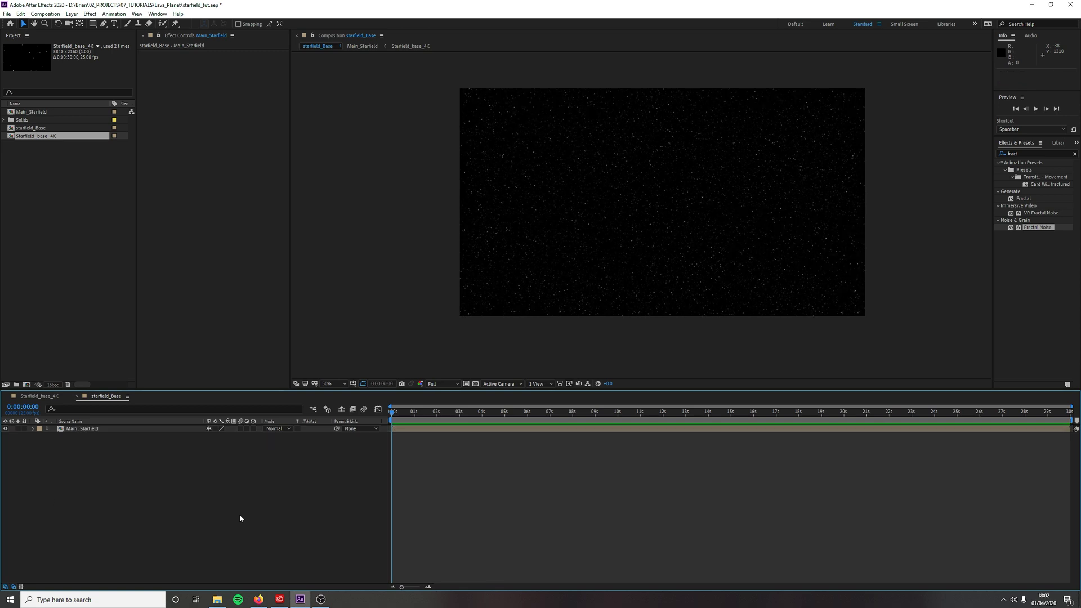
- Add an adjustment layer above Main_Starfield named Post_FX
key(ctrl+alt+y)
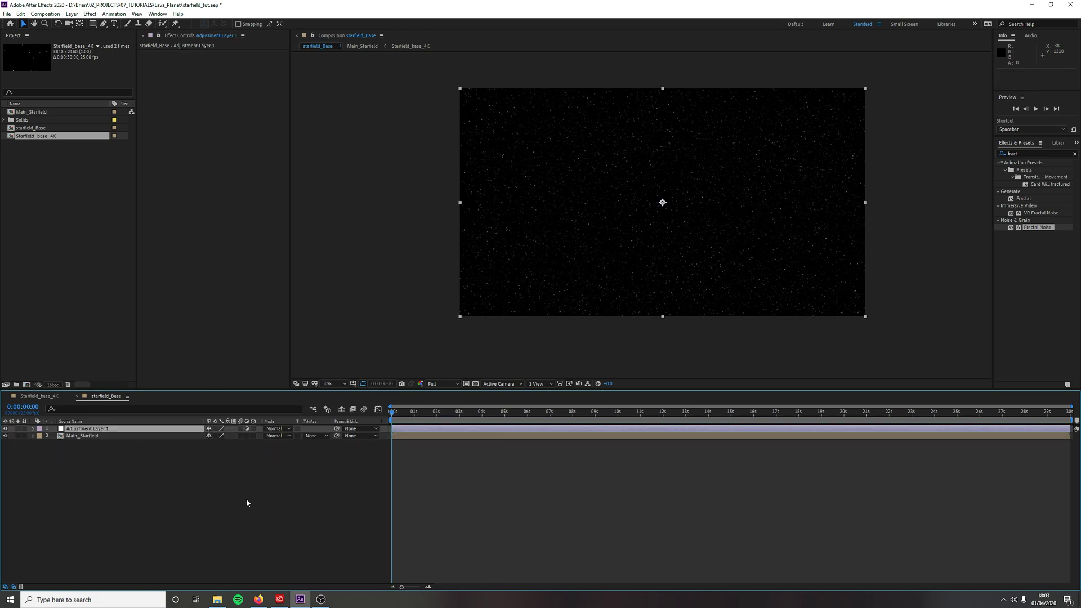
key(Return)
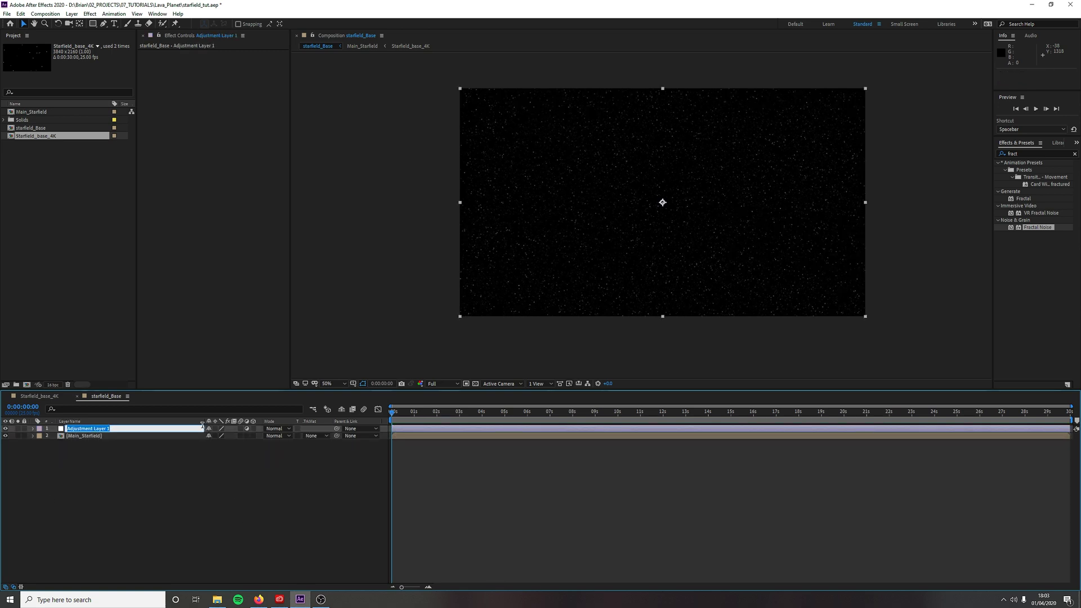
text(Post_FX)
key(Return)
- Apply Optics Compensation to Post_FX and raise its Field Of View
key(ctrl+5)
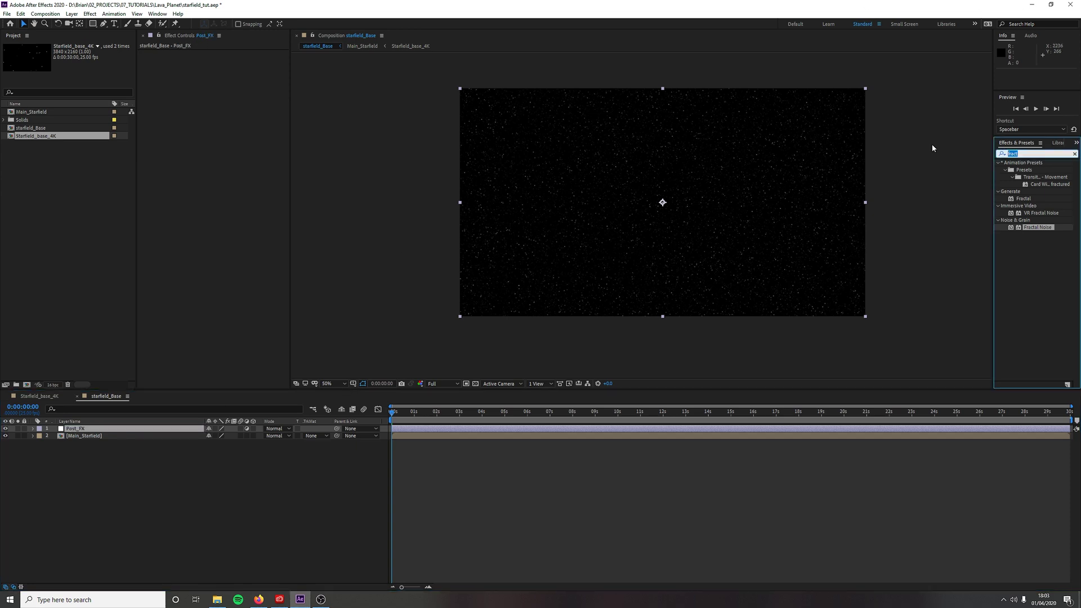
text(optic)
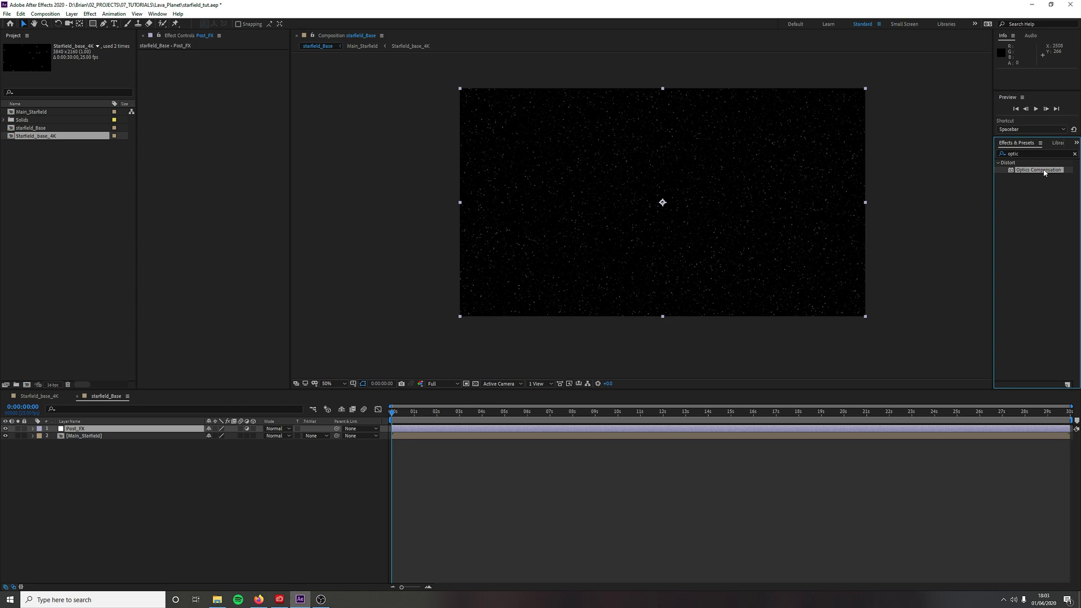
drag(1039, 170, 608, 194)
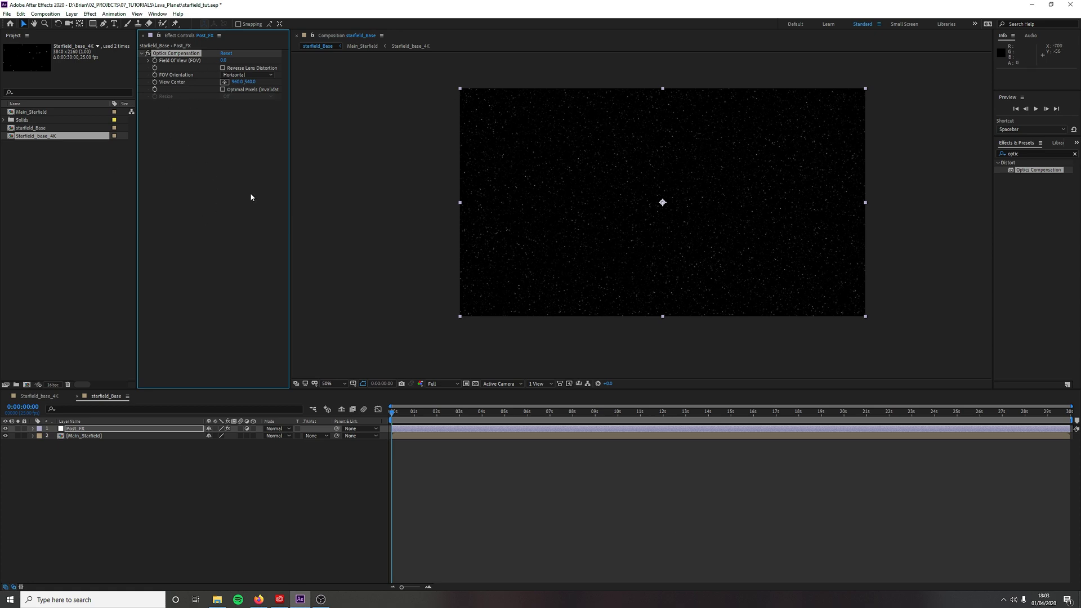
drag(223, 61, 601, 113)
drag(510, 106, 627, 117)
- Turn on Reverse Lens Distortion, set Field Of View to 50, and preview the warp
click(223, 67)
drag(224, 60, 312, 62)
click(226, 59)
key(BackSpace)
key(Return)
click(94, 483)
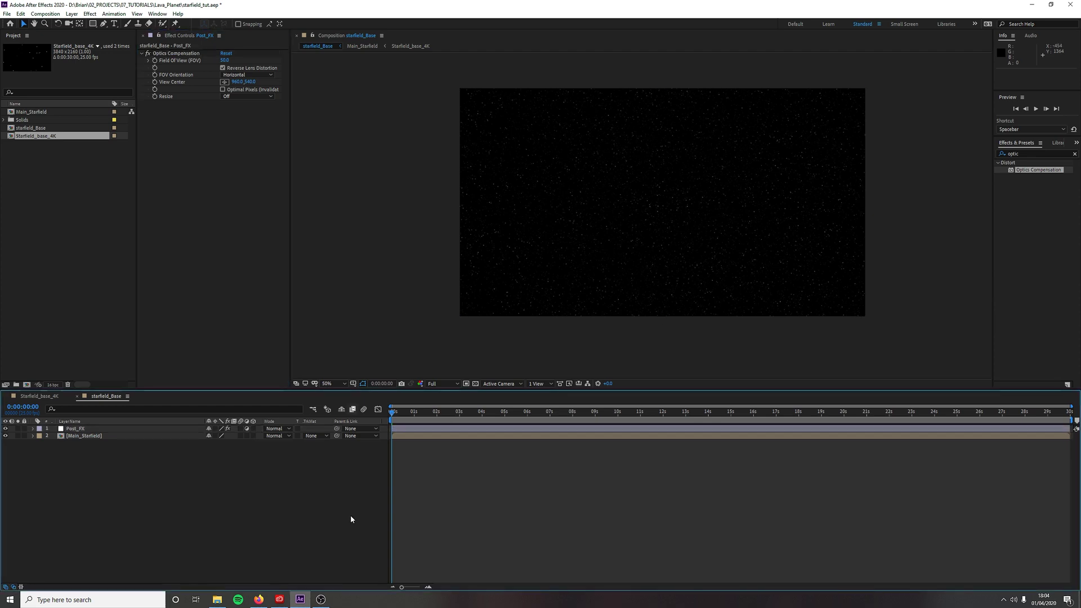
key(space)
- Apply the Glow effect to the Main_Starfield layer through the effects search
click(443, 436)
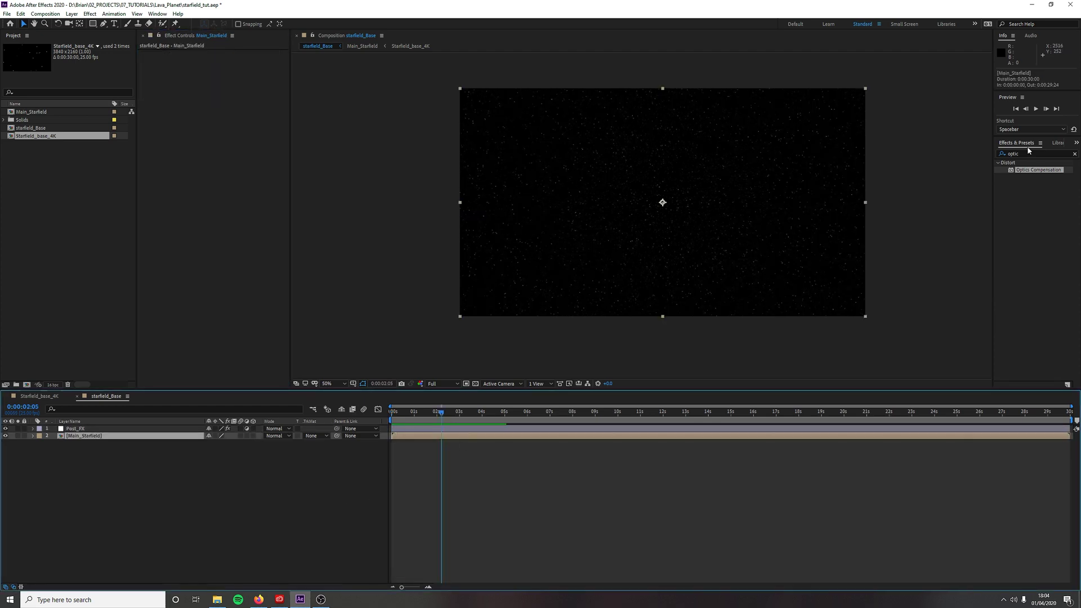
key(ctrl+5)
text(glow)
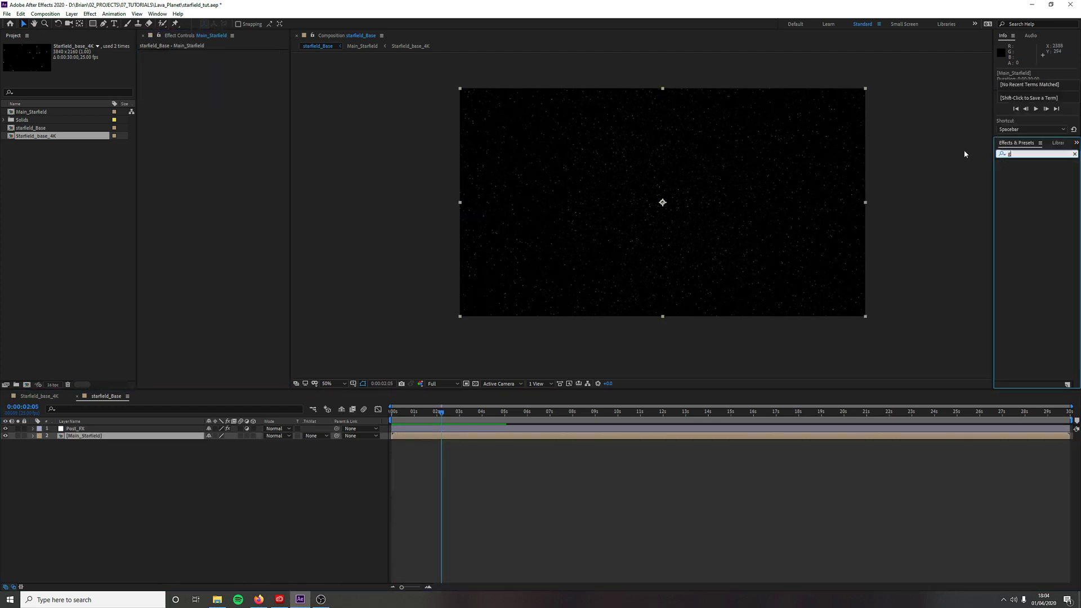
double_click(1030, 320)
- Set Glow Radius to 3 and Glow Intensity to 2
click(225, 74)
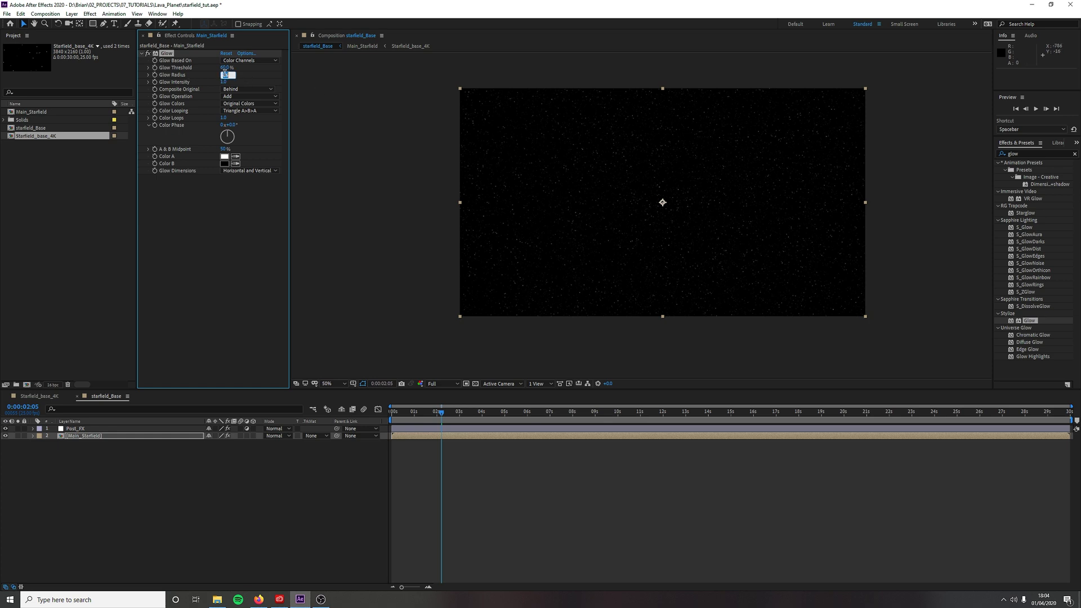
text(3)
click(226, 82)
text(2)
key(Return)
- Adjust the Glow Threshold until it settles at 50%
drag(225, 67, 202, 72)
click(223, 67)
scroll(666, 203, up, 2)
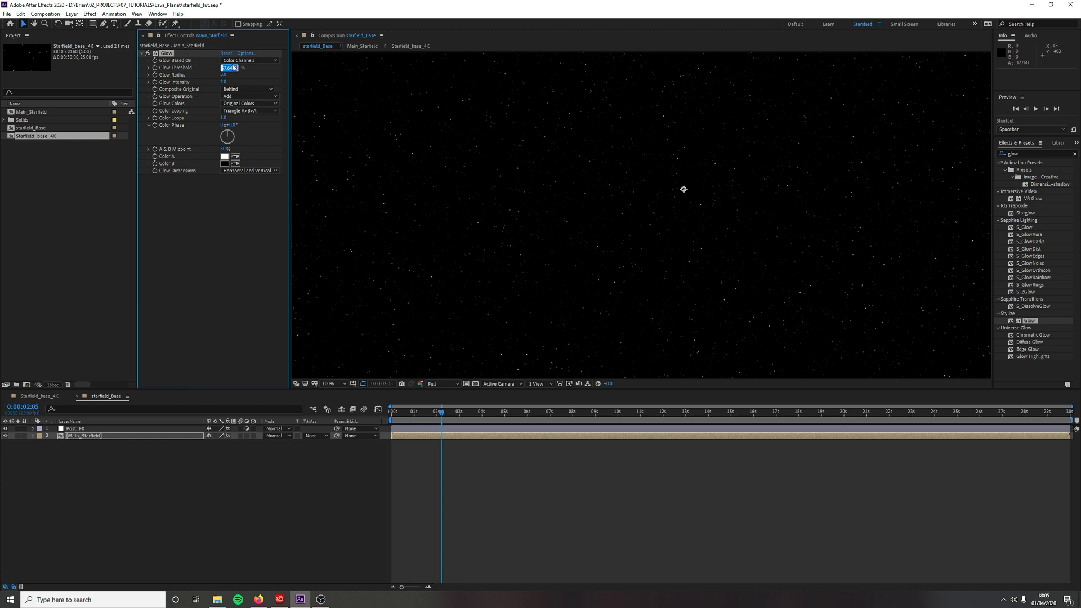
key(Return)
drag(219, 67, 222, 67)
click(222, 67)
text(3.)
text(0)
key(Return)
- Preview the glowing starfield with the whole comp frame in view
key(space)
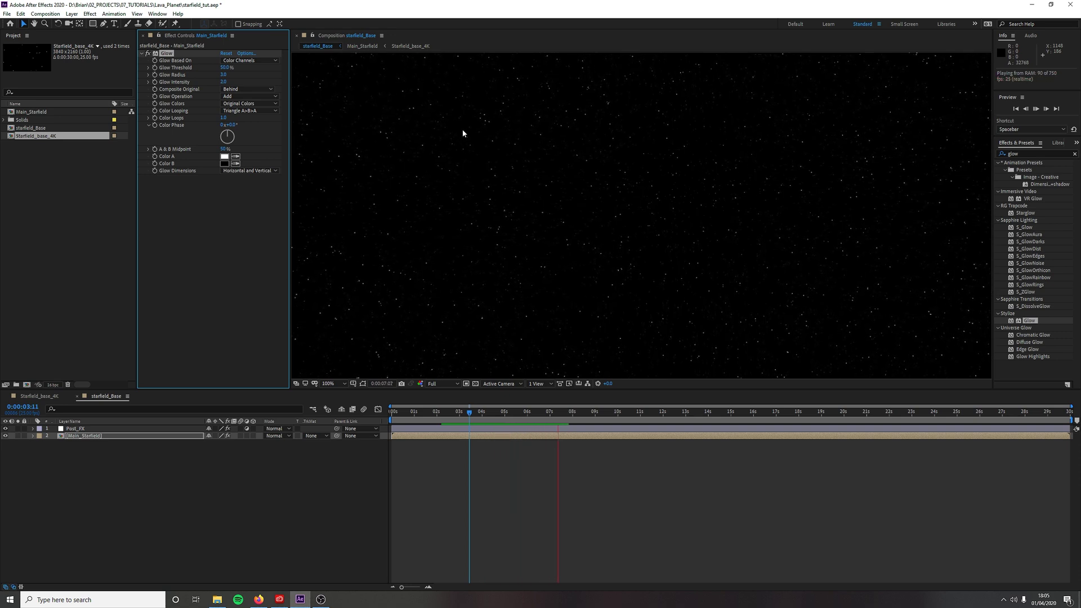
key(comma)
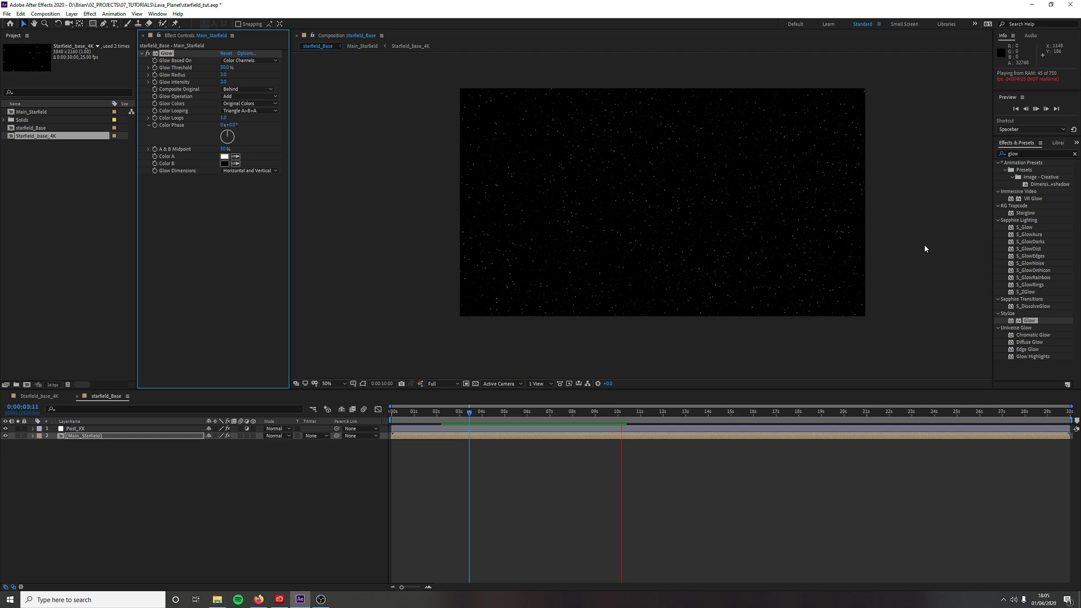
key(space)
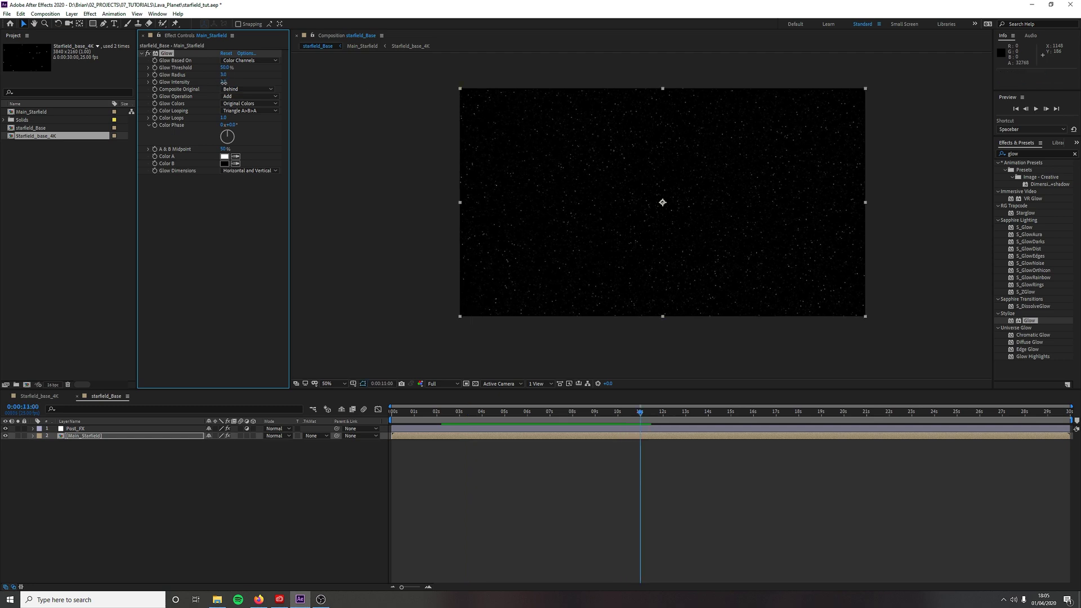
- Lower Glow Intensity to 0.5, preview it, and open the Main_Starfield precomp
click(224, 82)
text(1)
text(0.5)
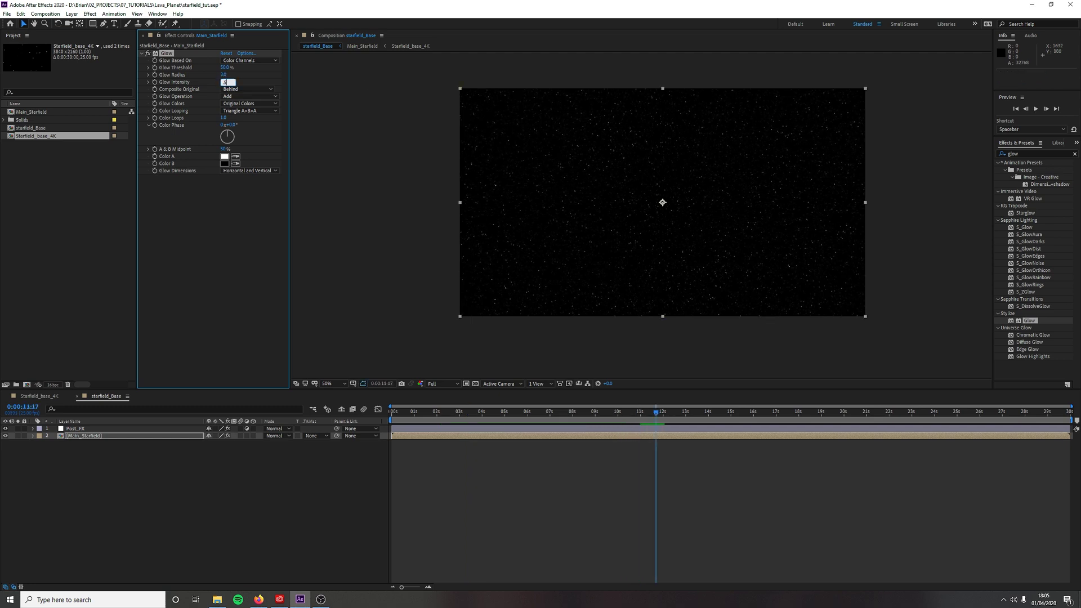
key(Return)
key(space)
key(period)
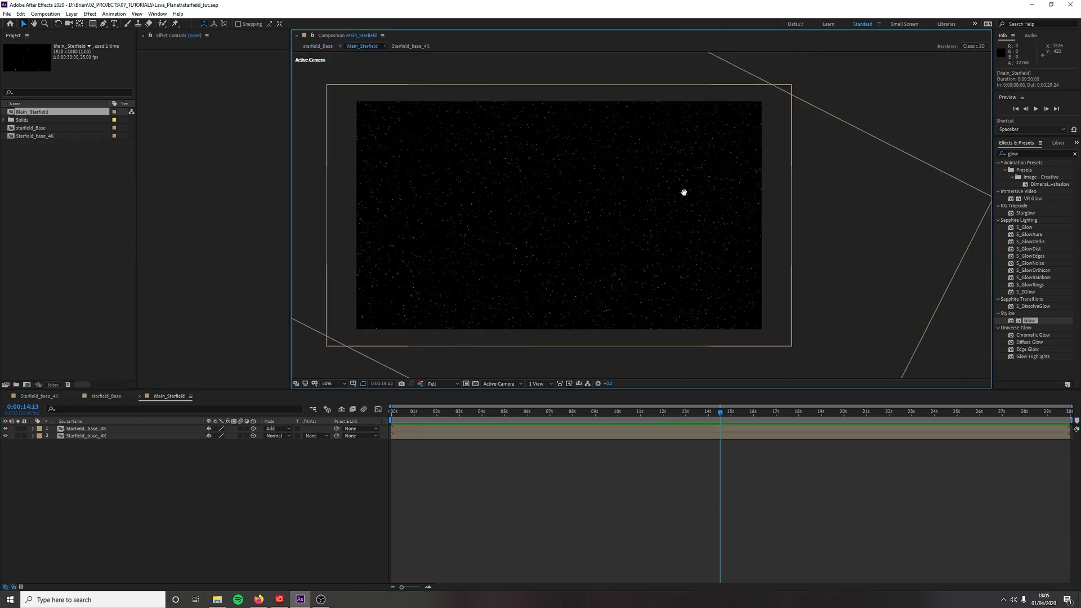